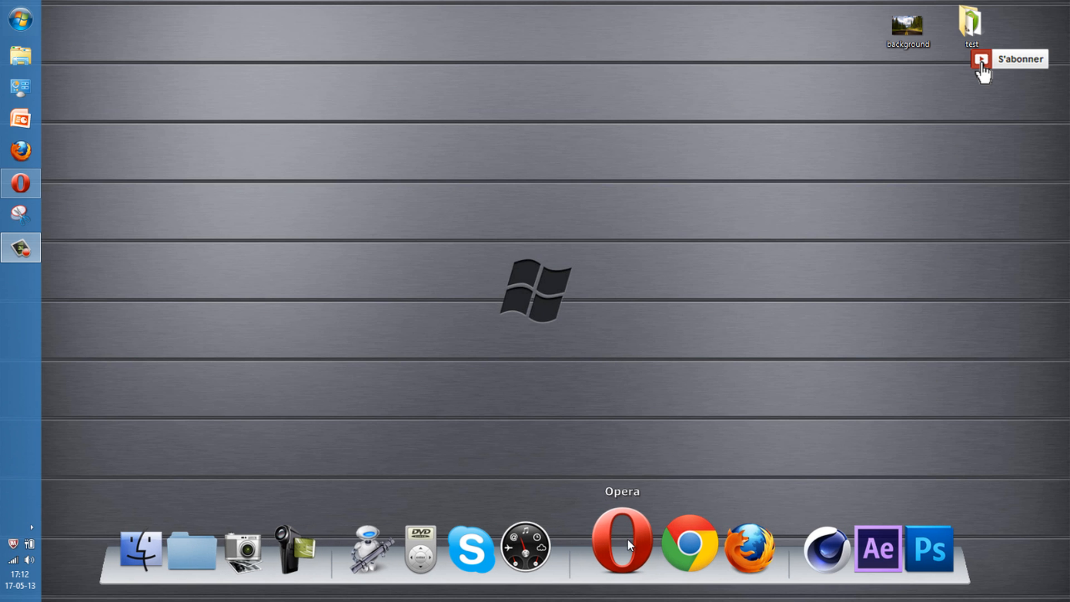
In Opera, search Google for 'axcrypt' and scroll through the download site results
click(625, 546)
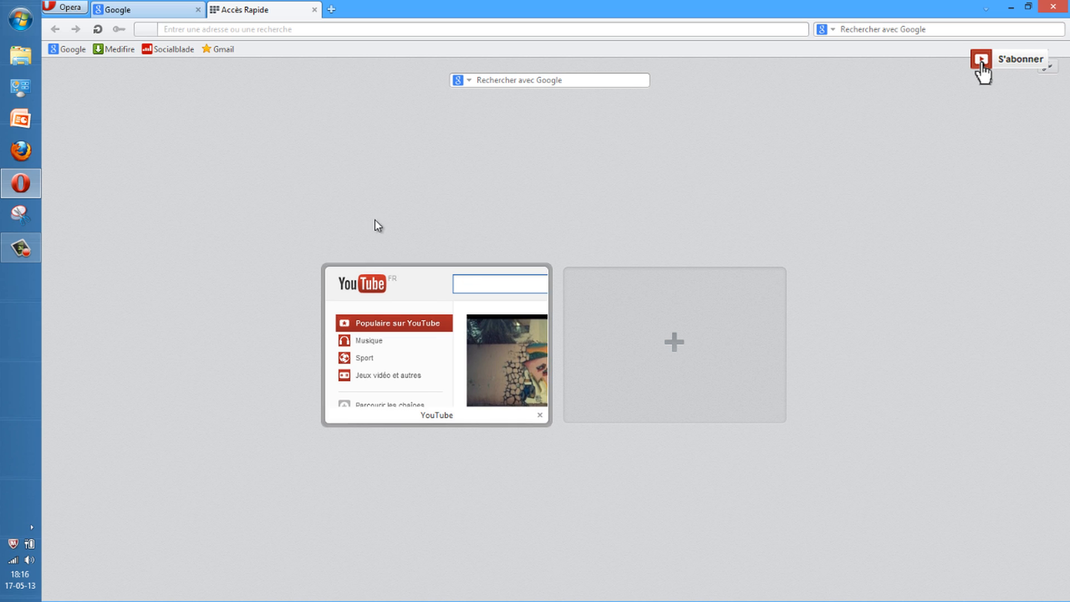
click(155, 9)
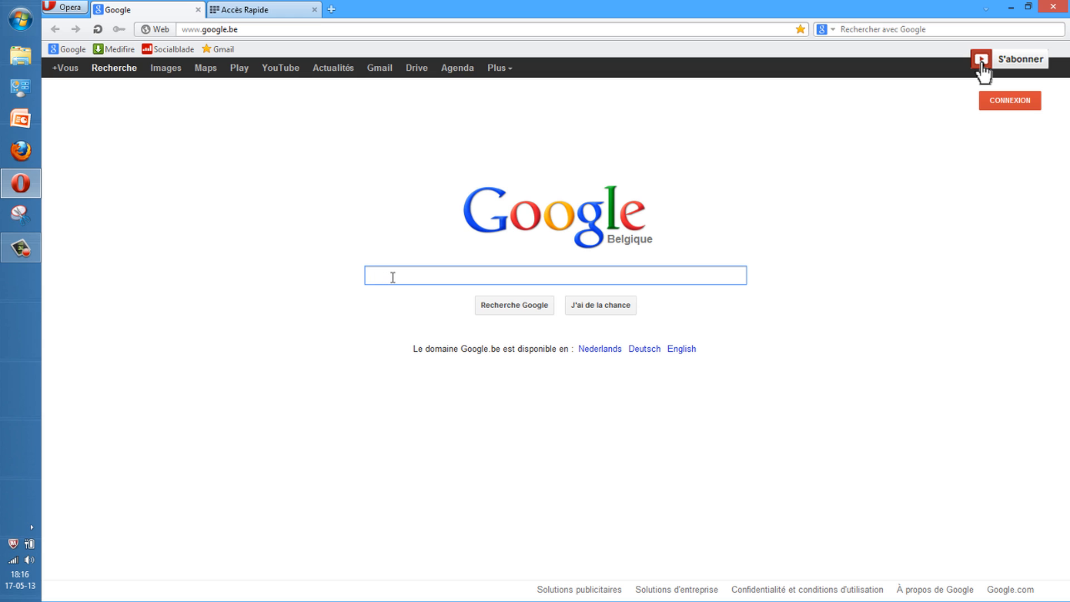
text(axcrypt)
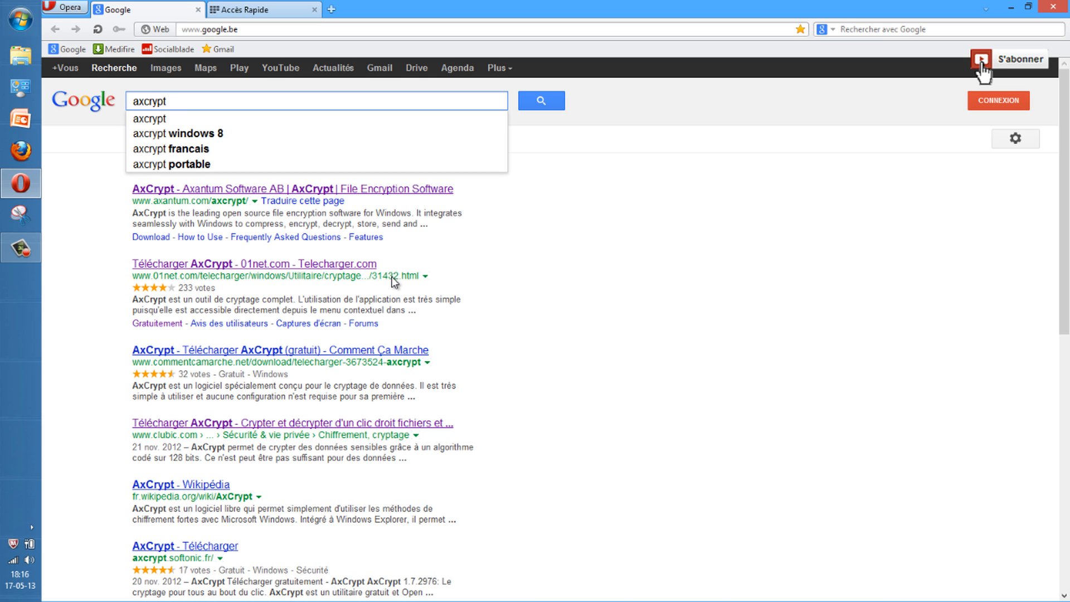
key(Return)
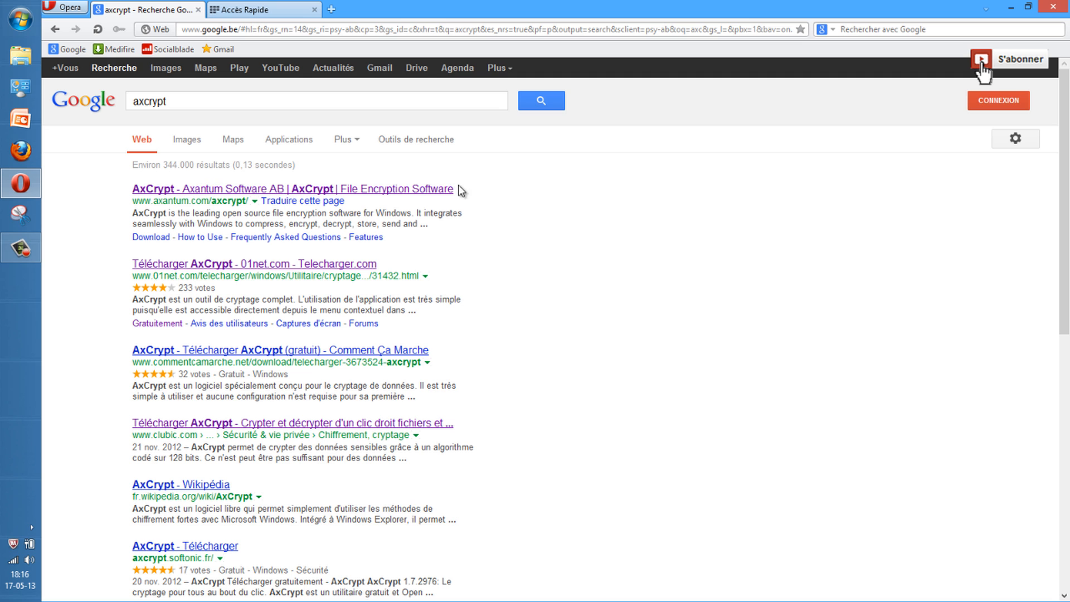
scroll(362, 207, down, 2)
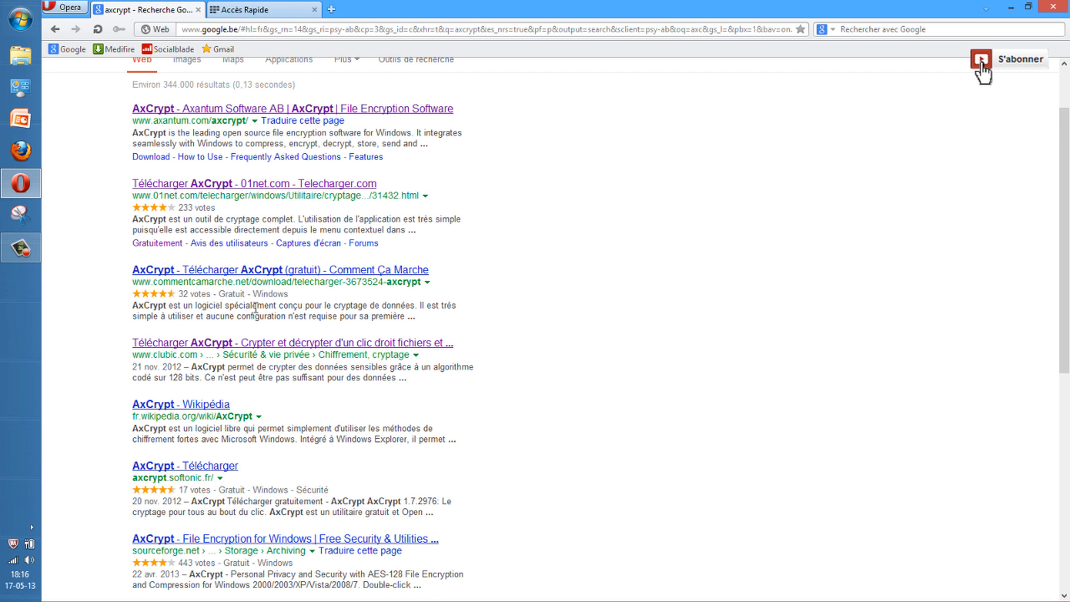
scroll(259, 313, down, 2)
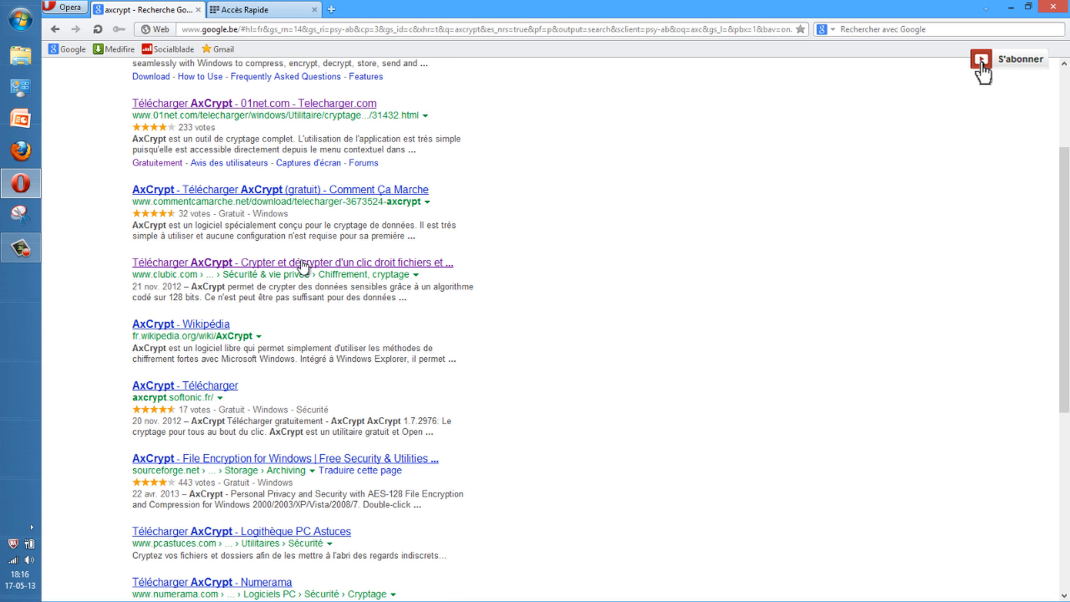
Download the AxCrypt 1.7.2976 installer from clubic's 'Télécharger AxCrypt' page and launch it
click(351, 263)
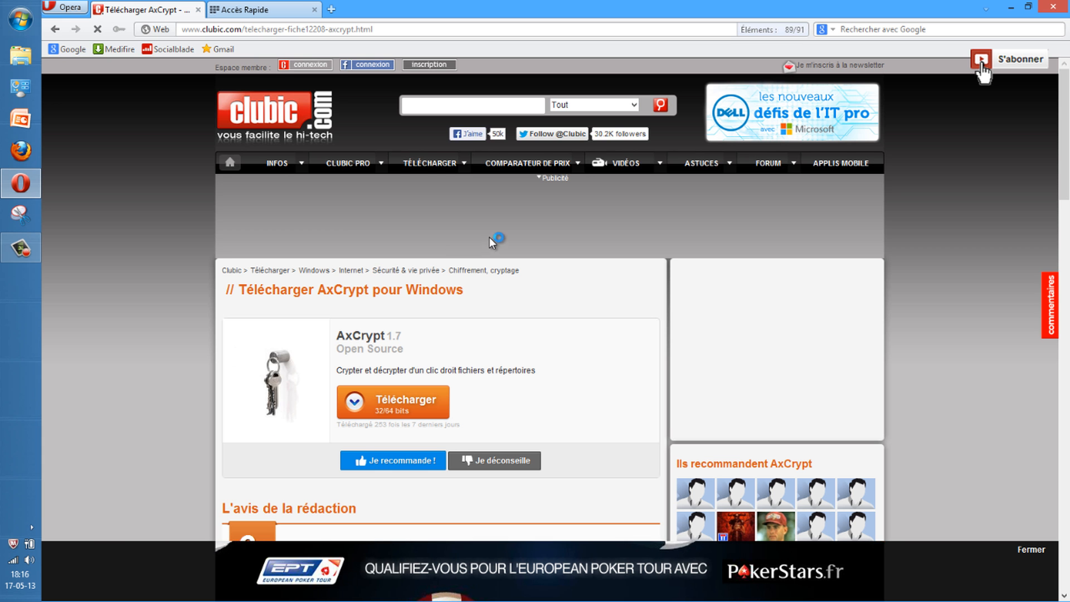
scroll(485, 245, down, 2)
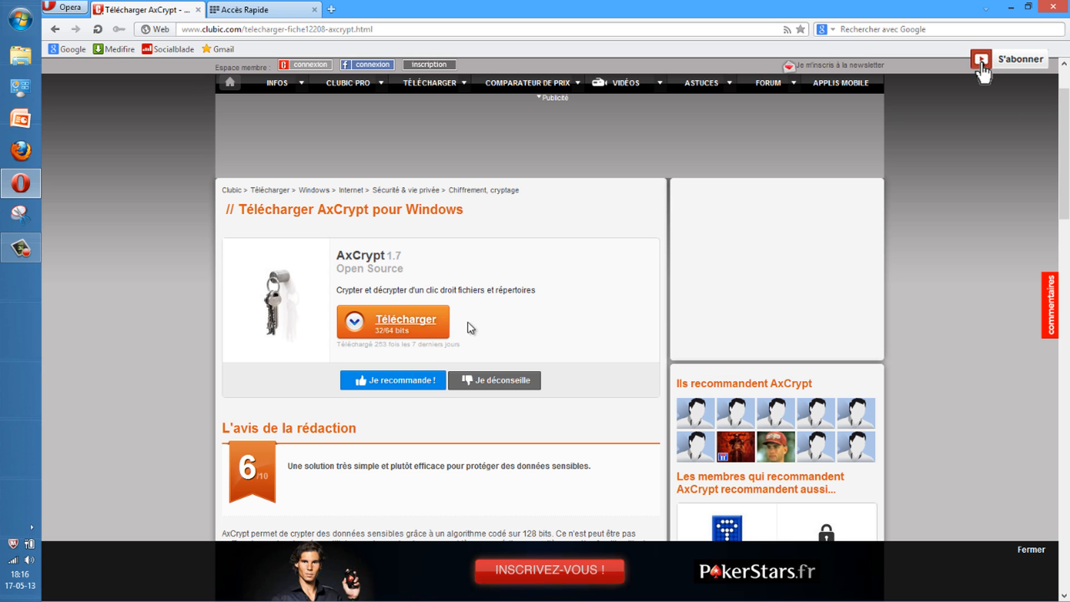
click(423, 322)
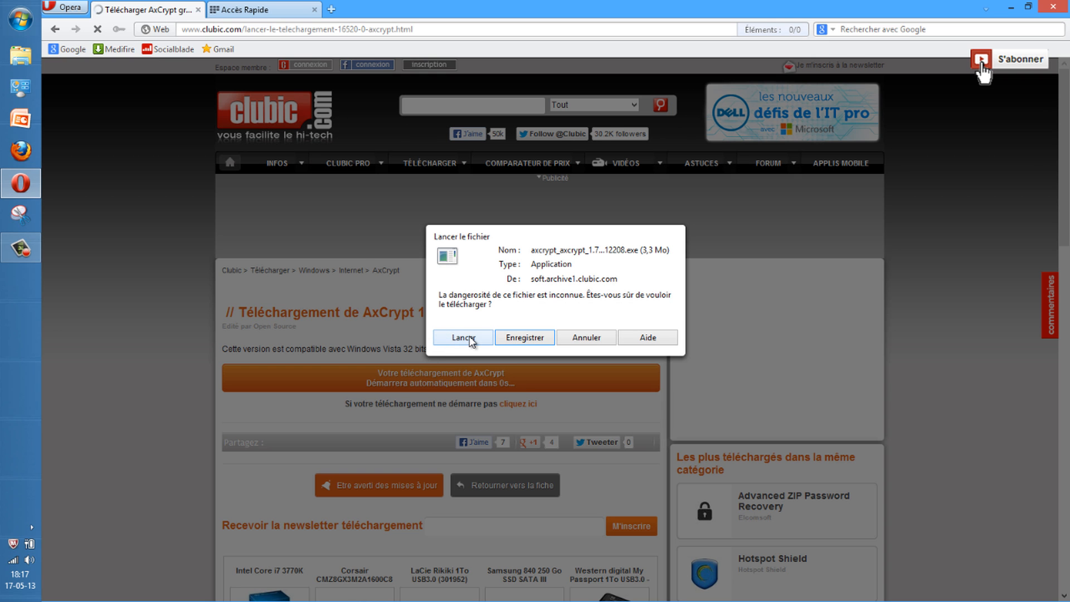
click(466, 337)
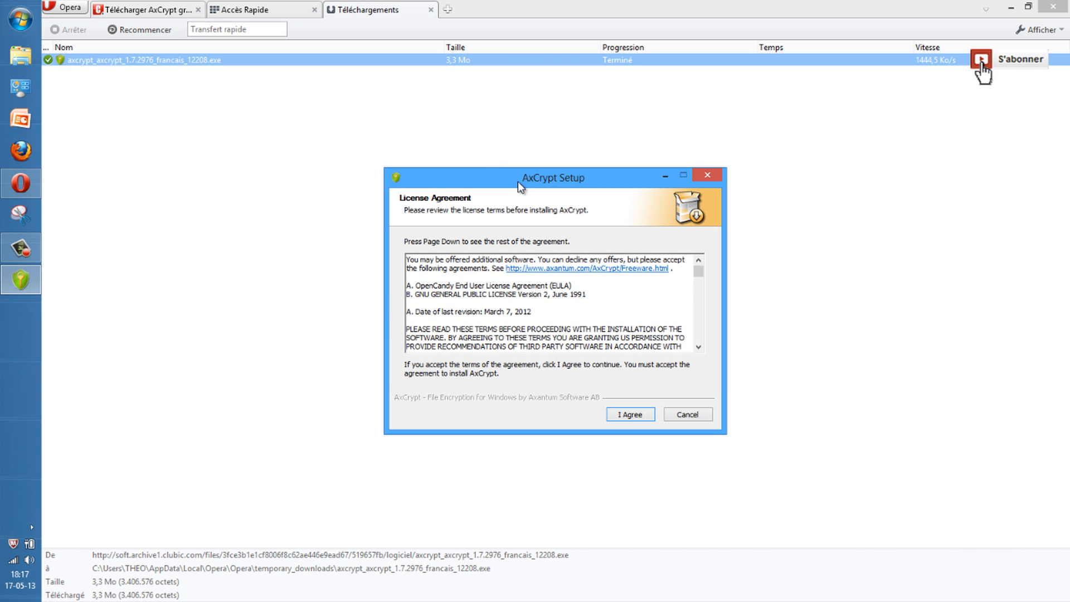
Install AxCrypt 1.7.2976, accepting the licence but declining the Edgeworld offer and registration
click(1010, 8)
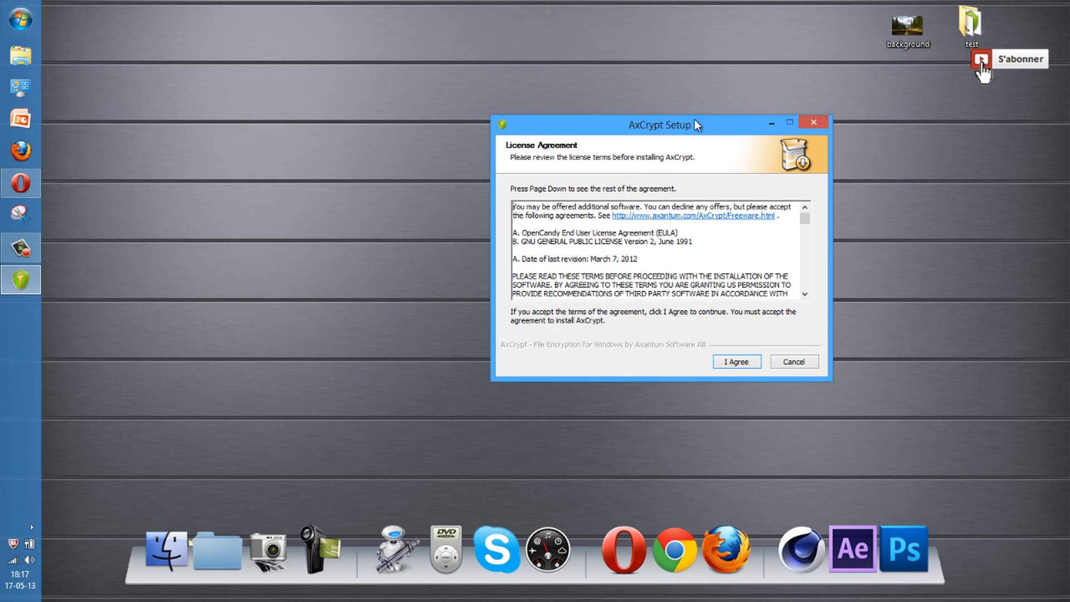
drag(695, 119, 666, 73)
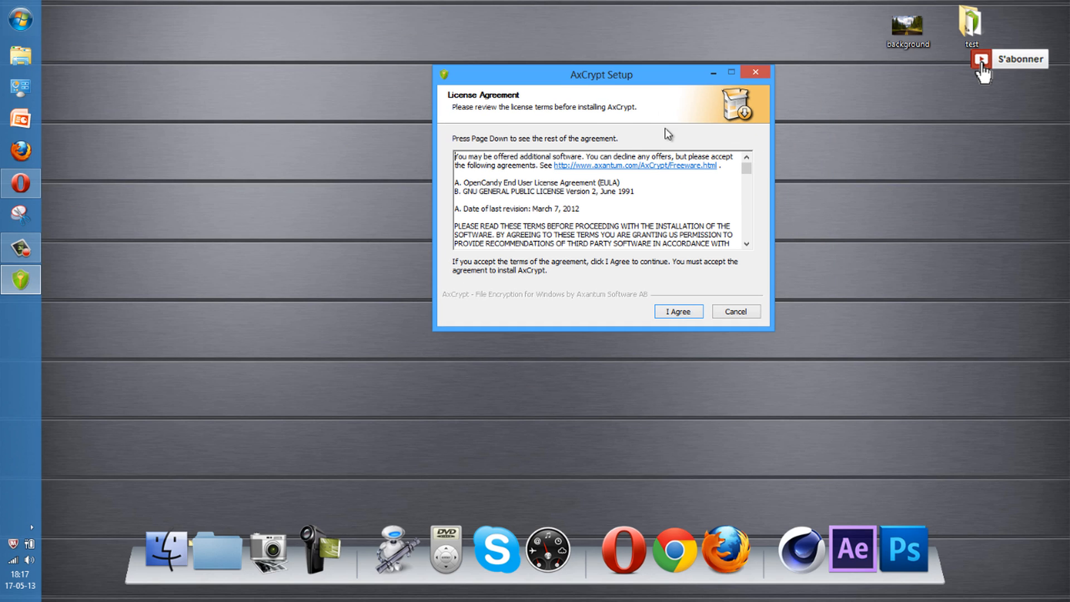
click(675, 312)
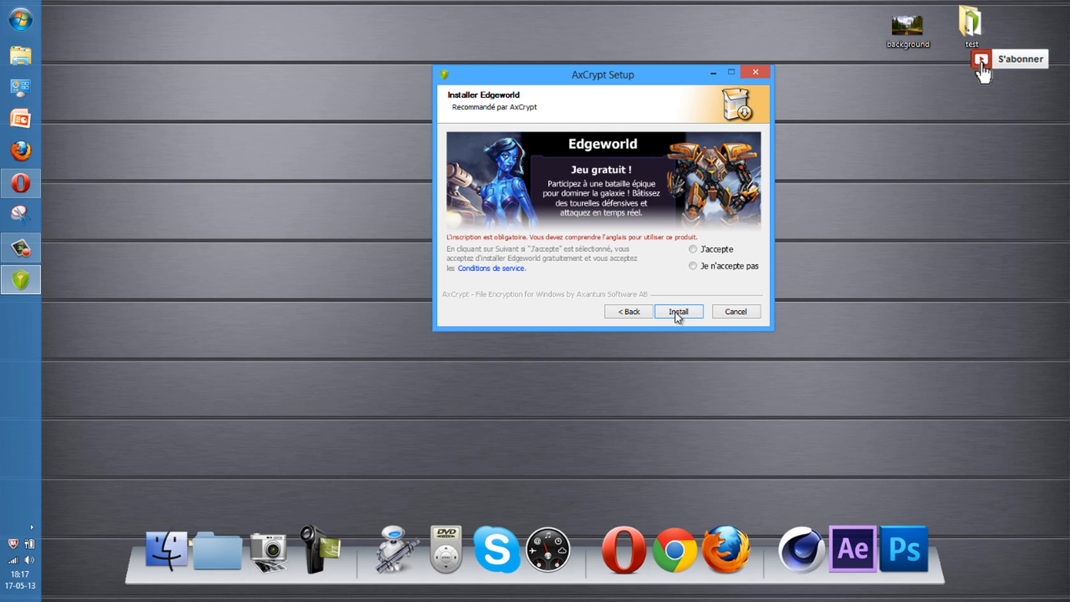
click(694, 268)
click(677, 313)
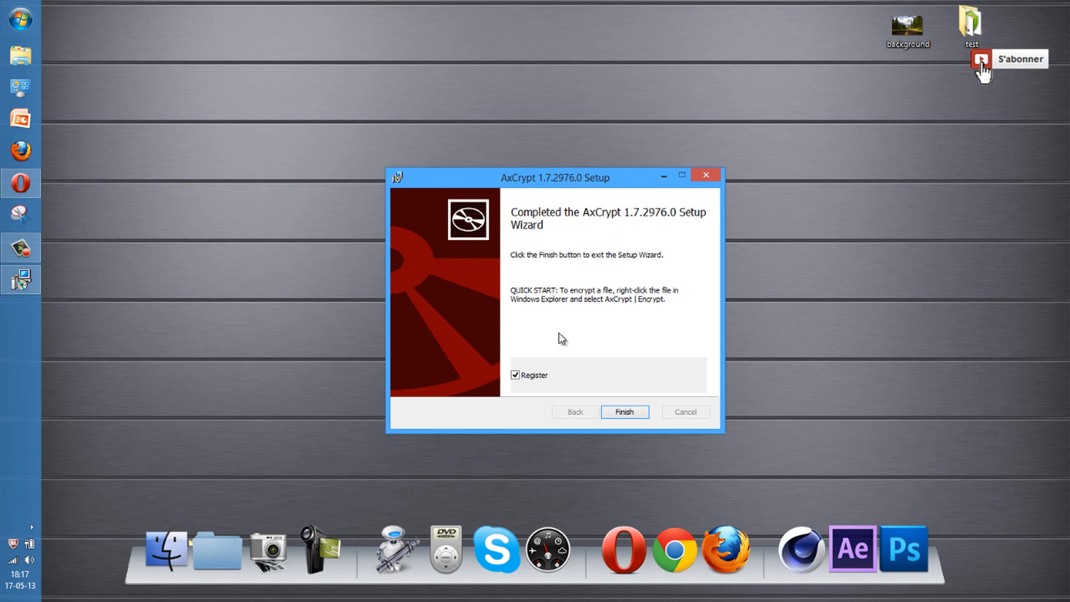
click(516, 376)
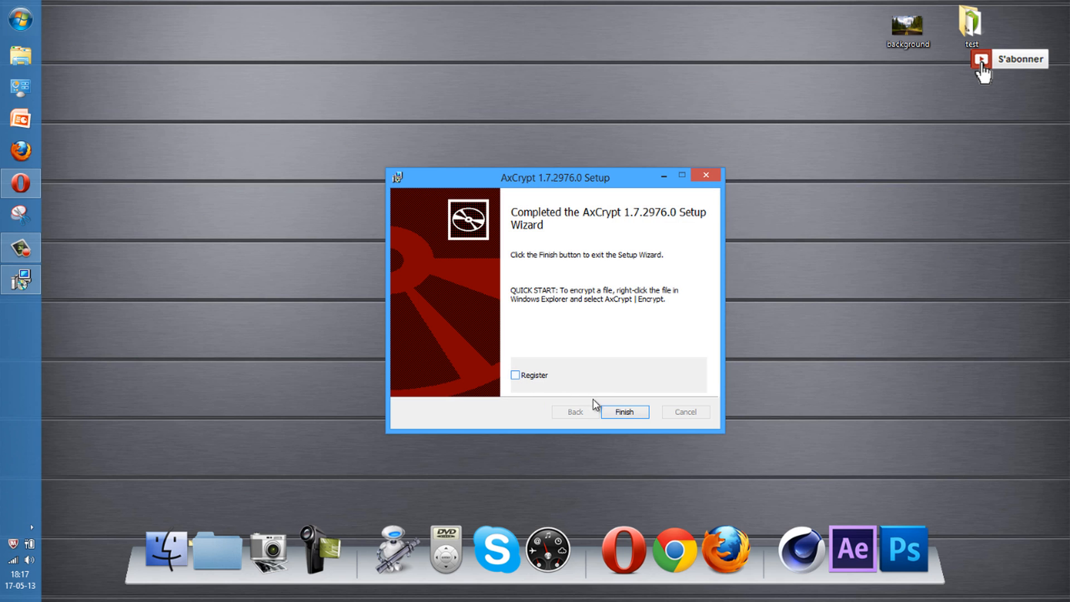
click(624, 413)
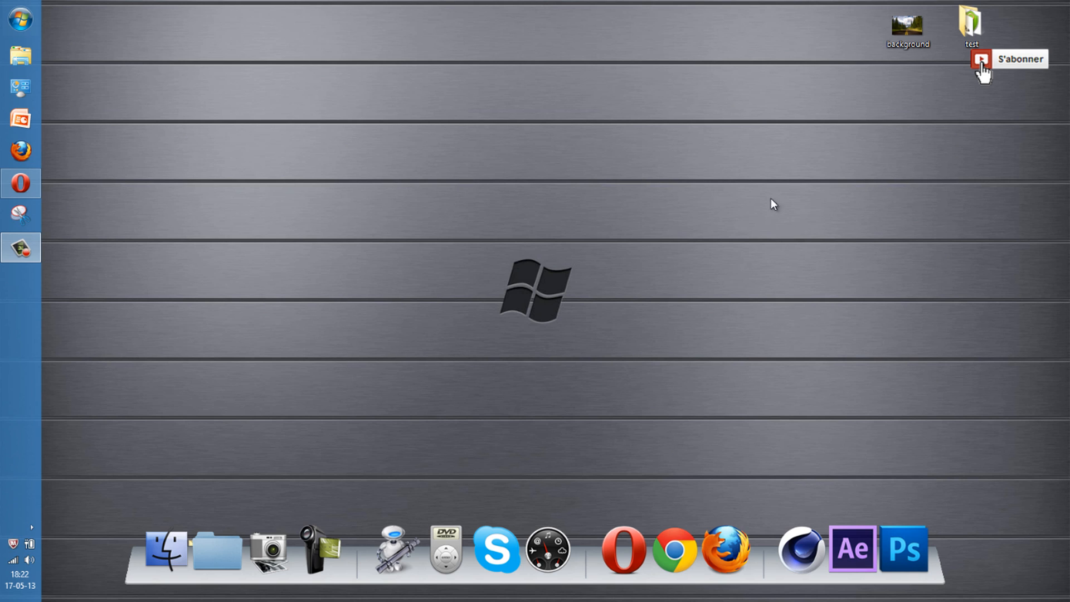
Encrypt background.jpg through AxCrypt > Crypter, entering and confirming a passphrase
drag(907, 45, 614, 156)
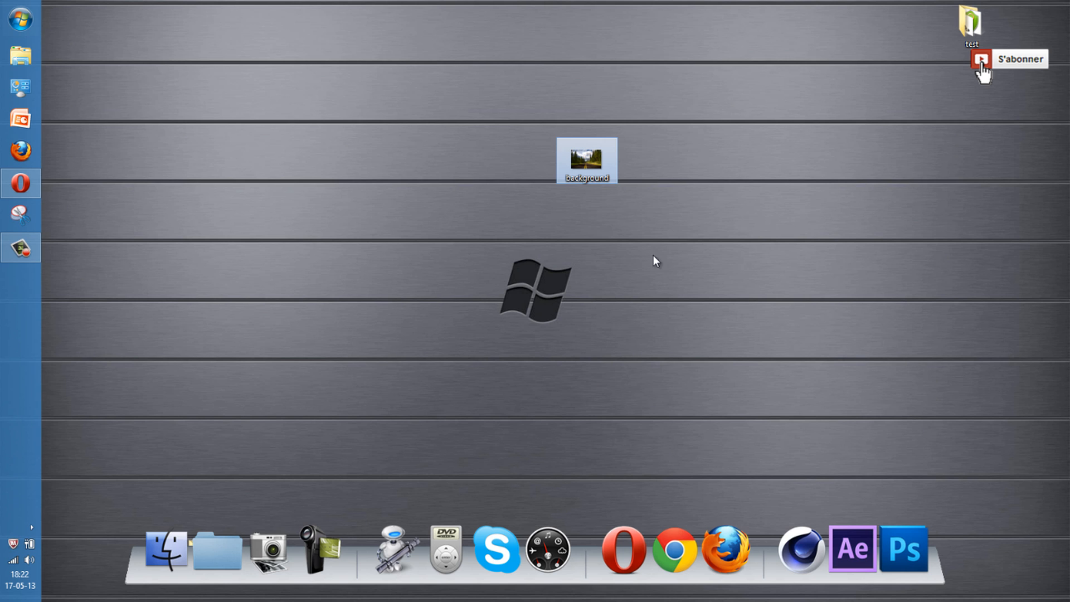
right_click(577, 152)
mouse_move(602, 295)
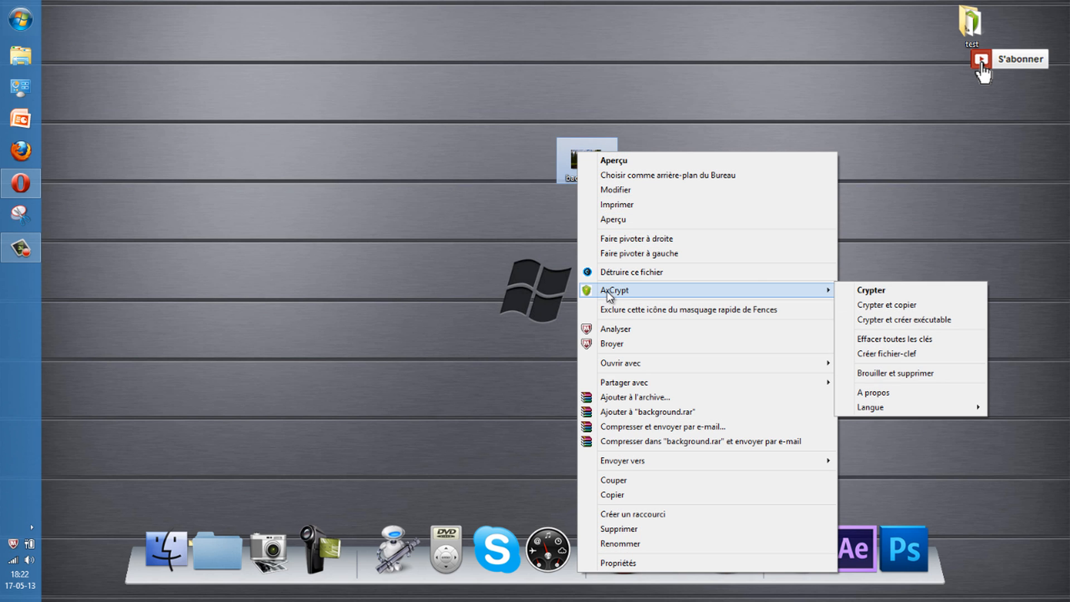
click(878, 291)
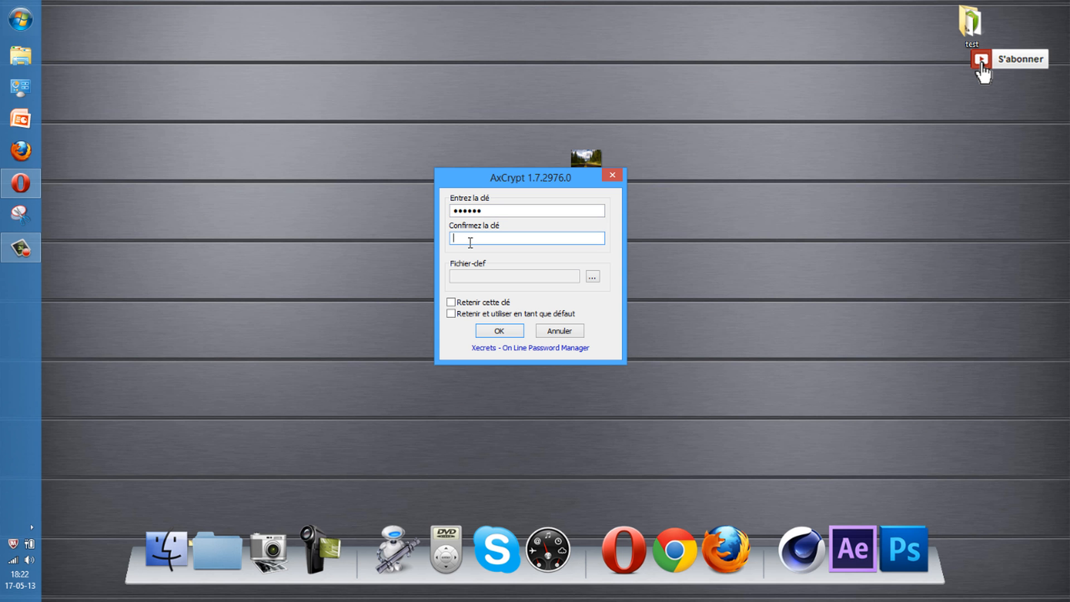
text(23456)
click(499, 331)
drag(80, 36, 400, 103)
drag(312, 157, 480, 105)
click(490, 129)
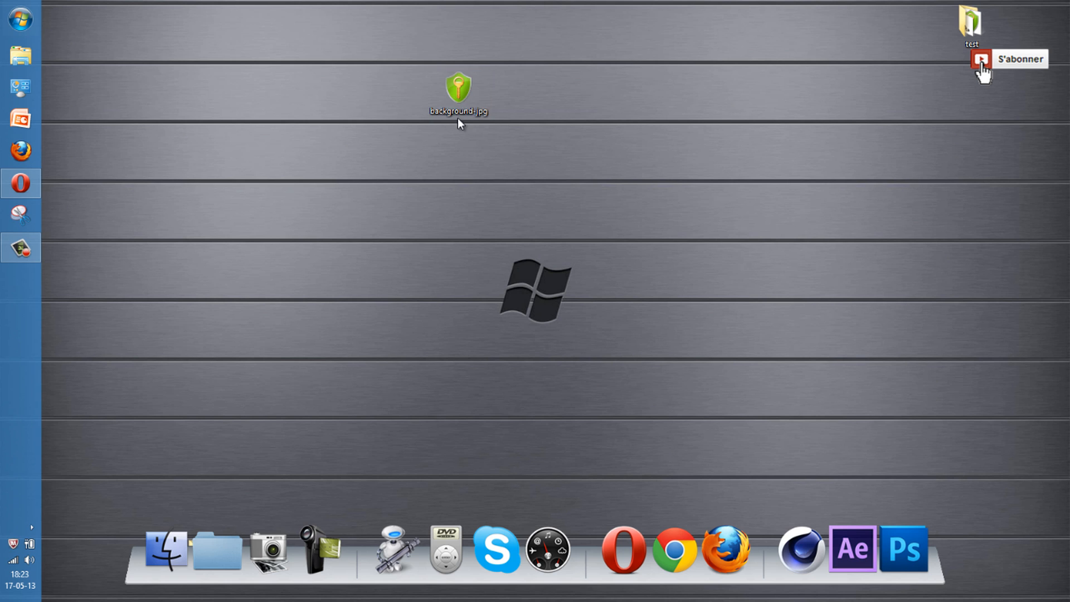
Open the encrypted background file with its passphrase, view the forest-road photo, then close Photo Viewer
double_click(454, 93)
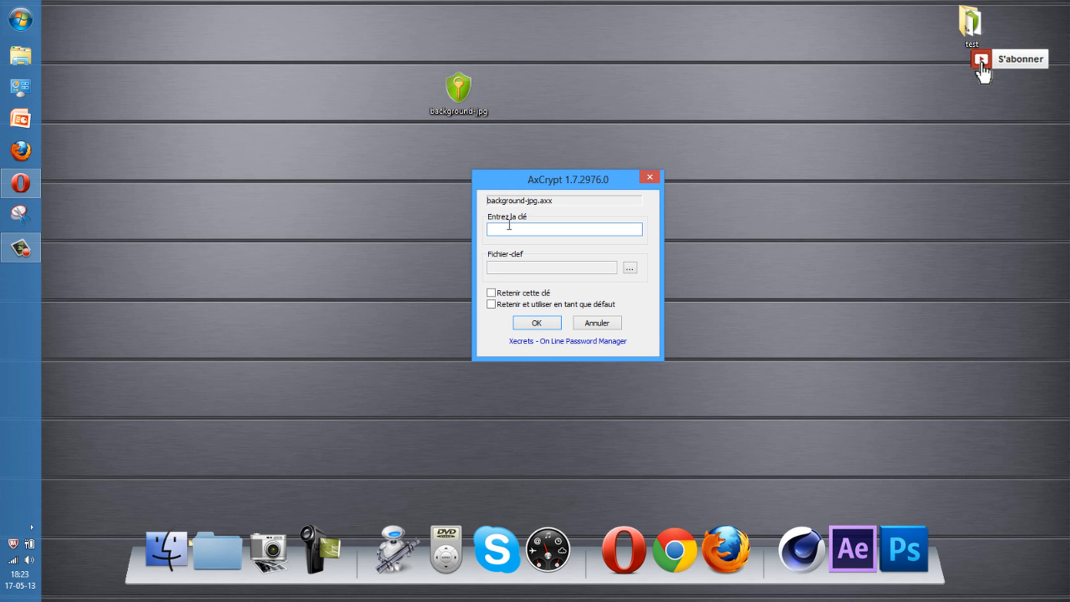
key(Return)
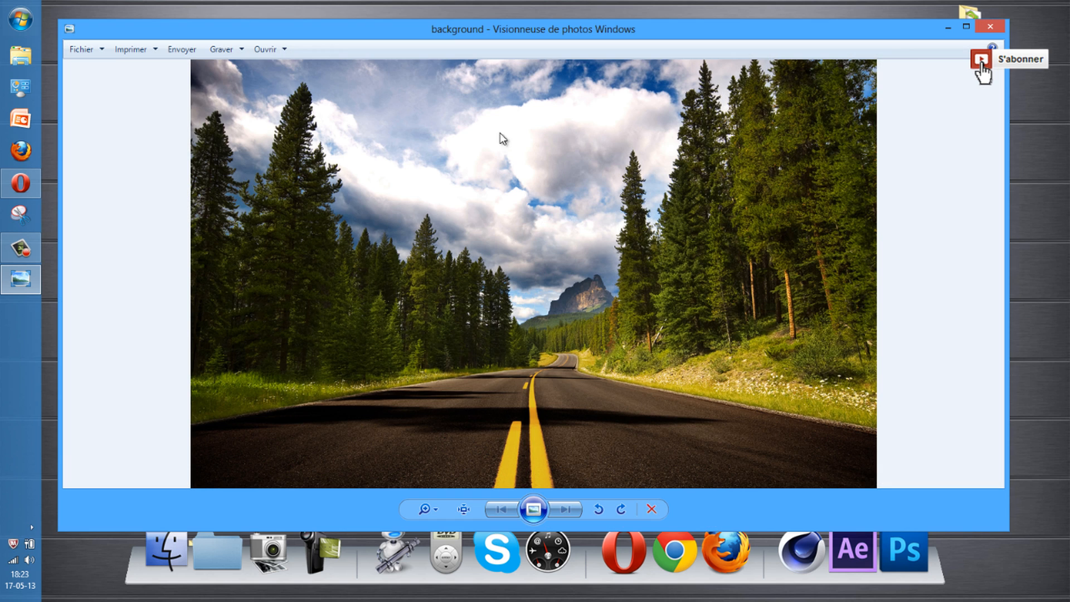
click(991, 27)
drag(466, 98, 594, 104)
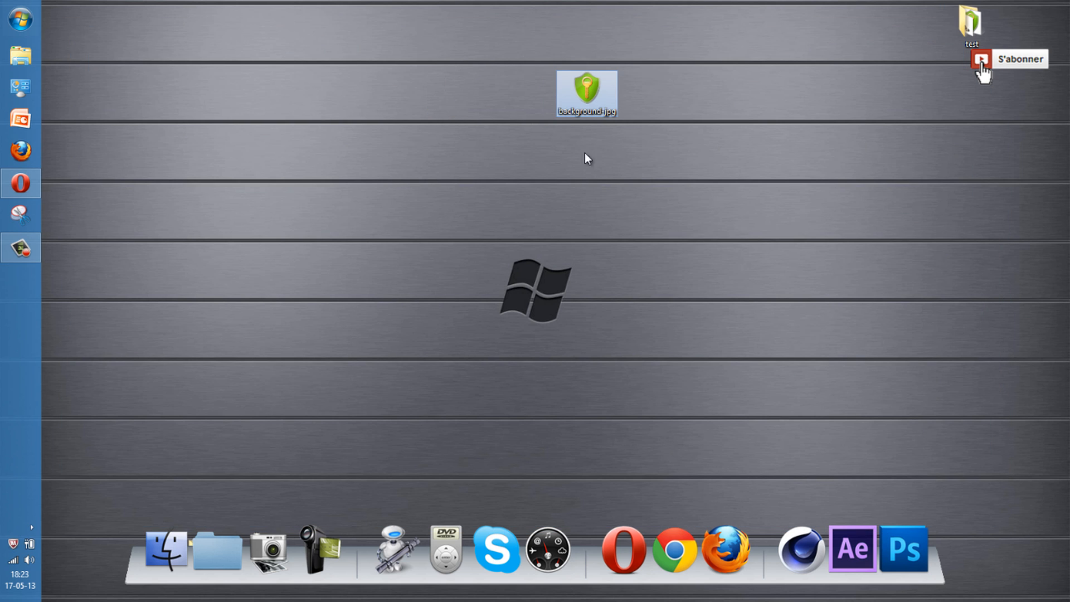
drag(454, 196, 625, 96)
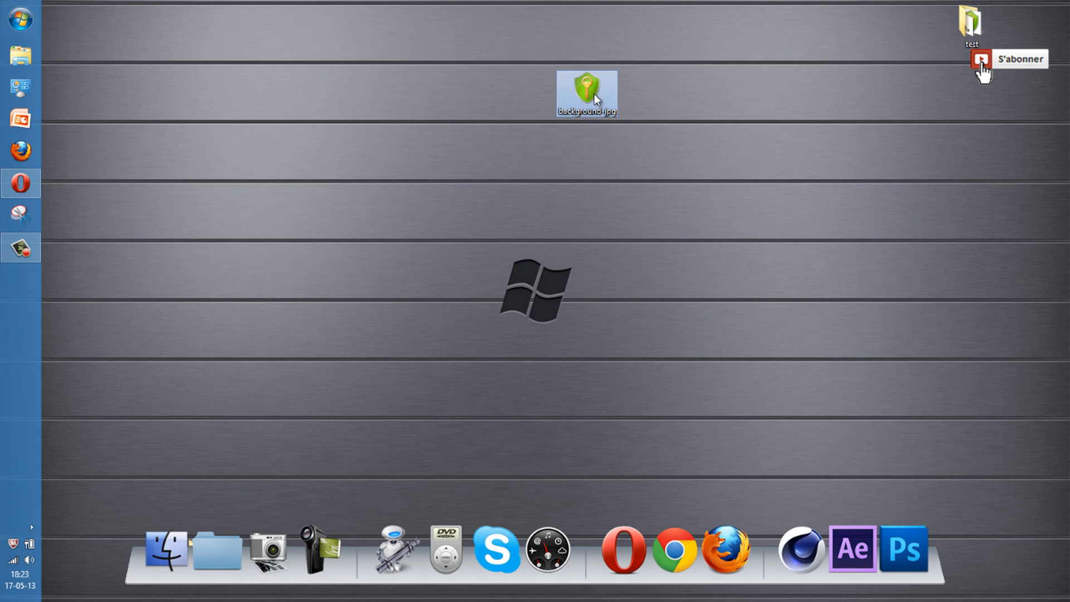
Decrypt the background file from its AxCrypt context menu, confirming the password
right_click(584, 91)
mouse_move(641, 139)
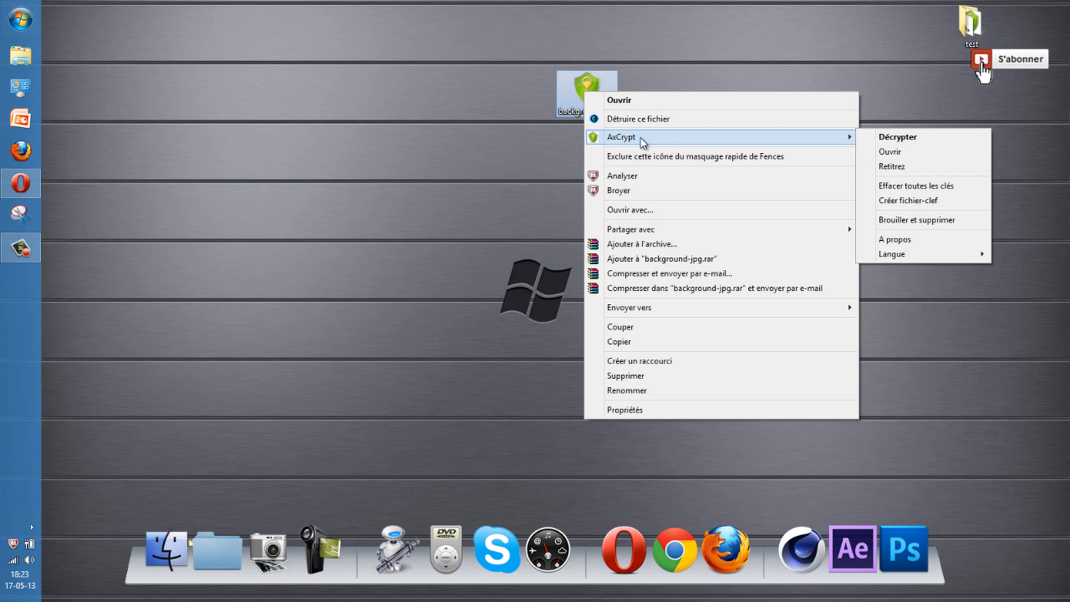
click(922, 136)
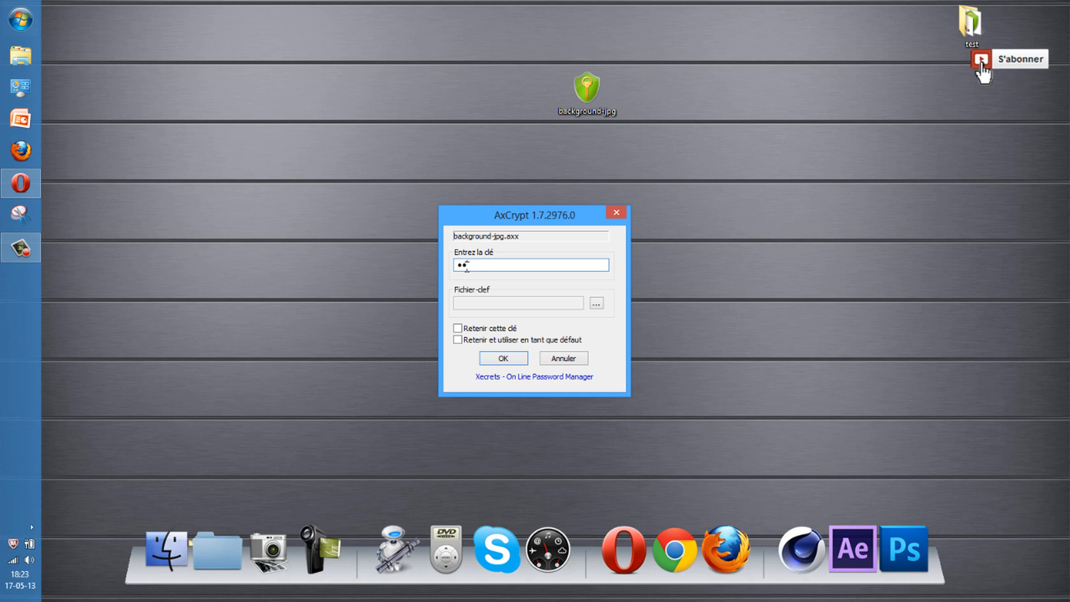
click(502, 360)
Check the decrypted background image in Photo Viewer, then place it beside the test folder
drag(73, 28, 804, 53)
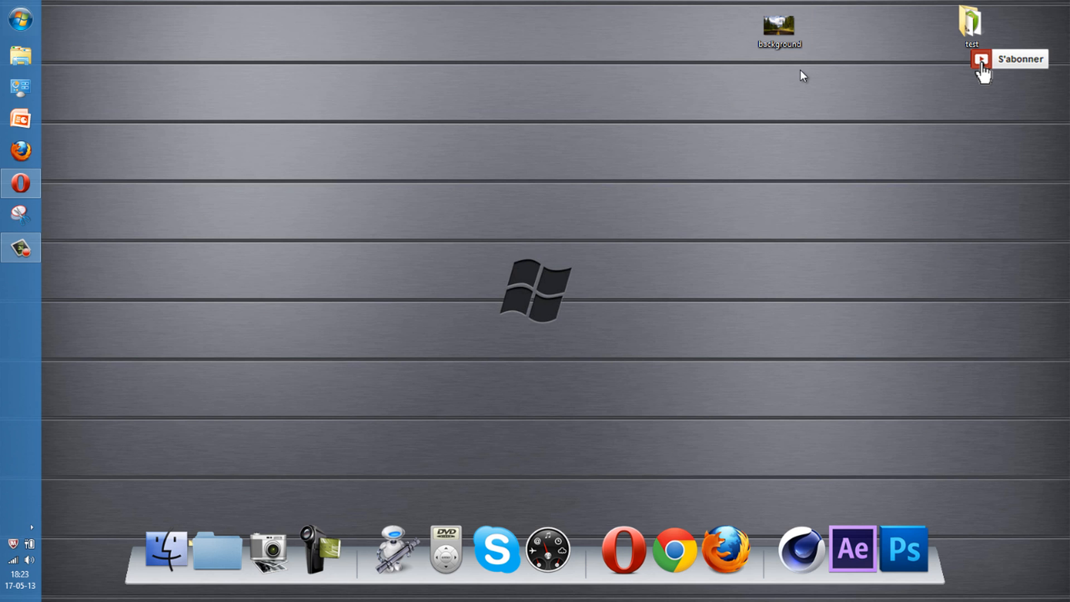
double_click(778, 39)
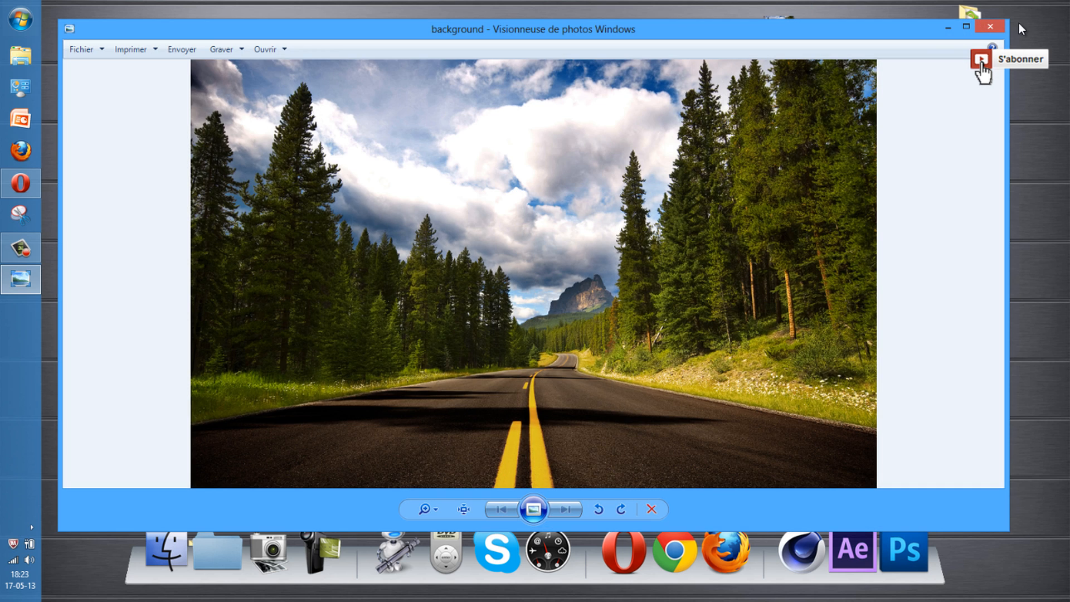
click(999, 23)
drag(782, 32, 903, 35)
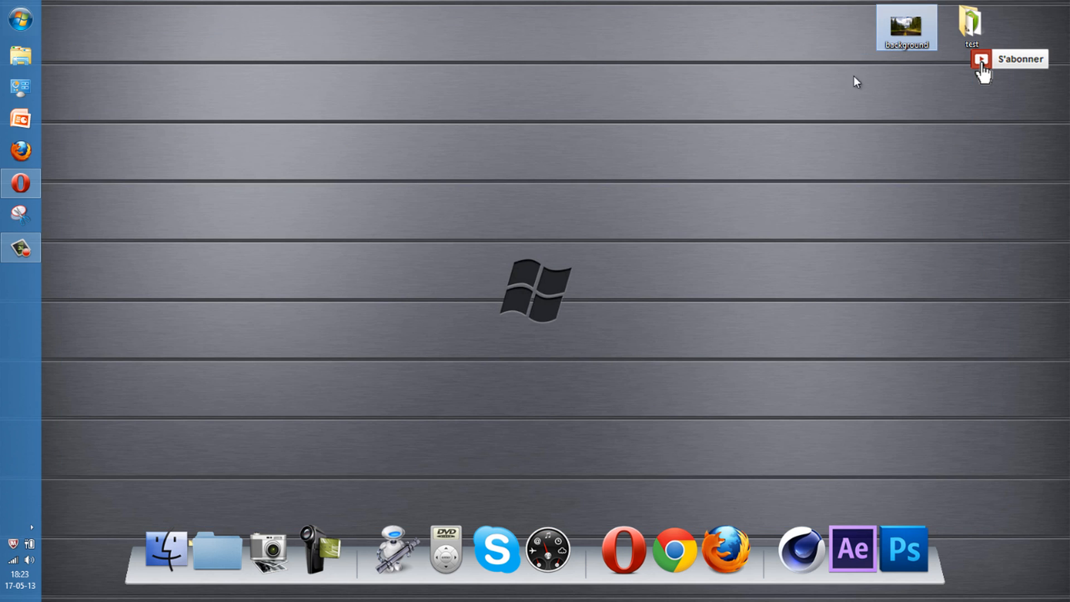
Create an AxCrypt key file from the test folder's menu and save it on the desktop as Mon fichier-clef
click(971, 27)
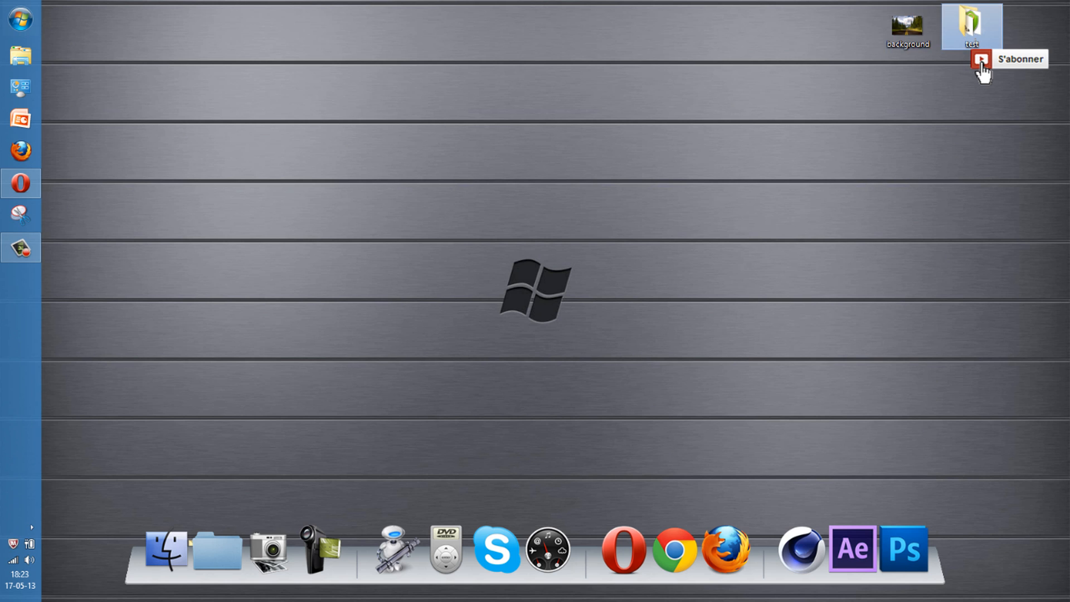
drag(971, 29, 843, 33)
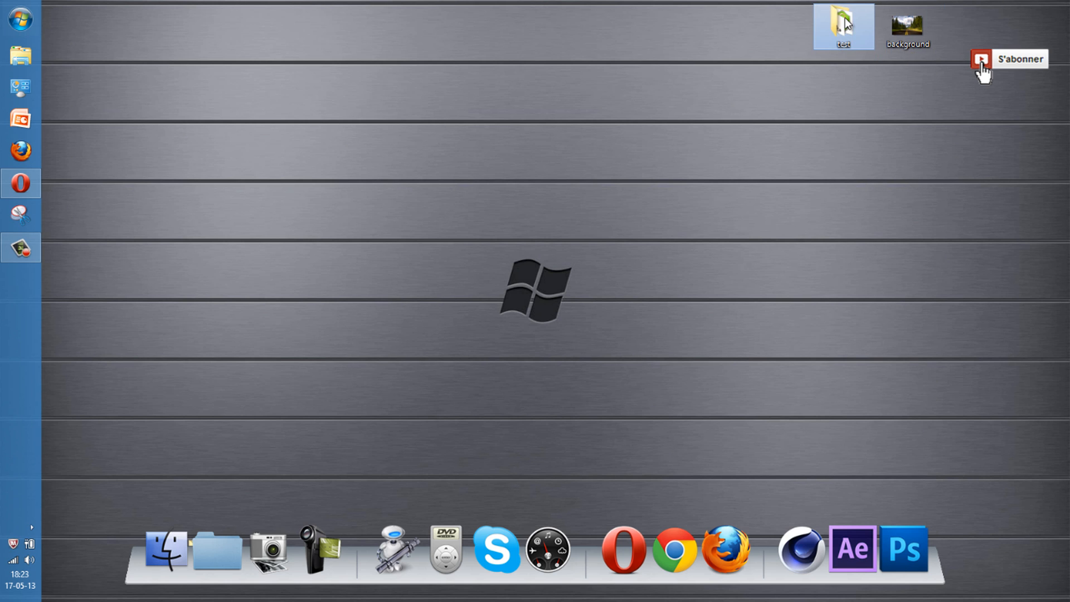
right_click(835, 19)
mouse_move(872, 219)
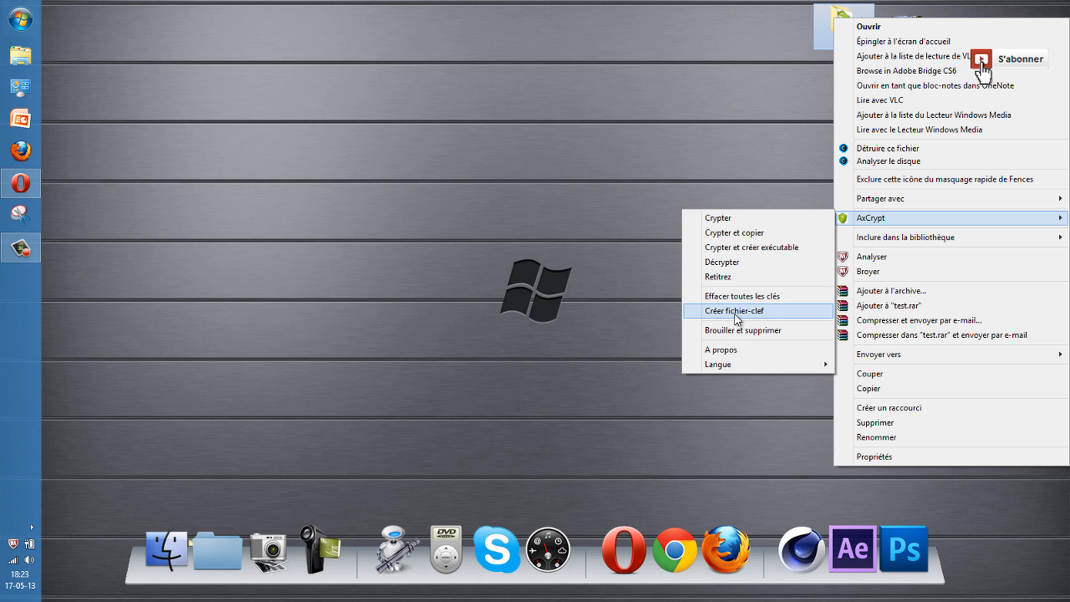
click(775, 312)
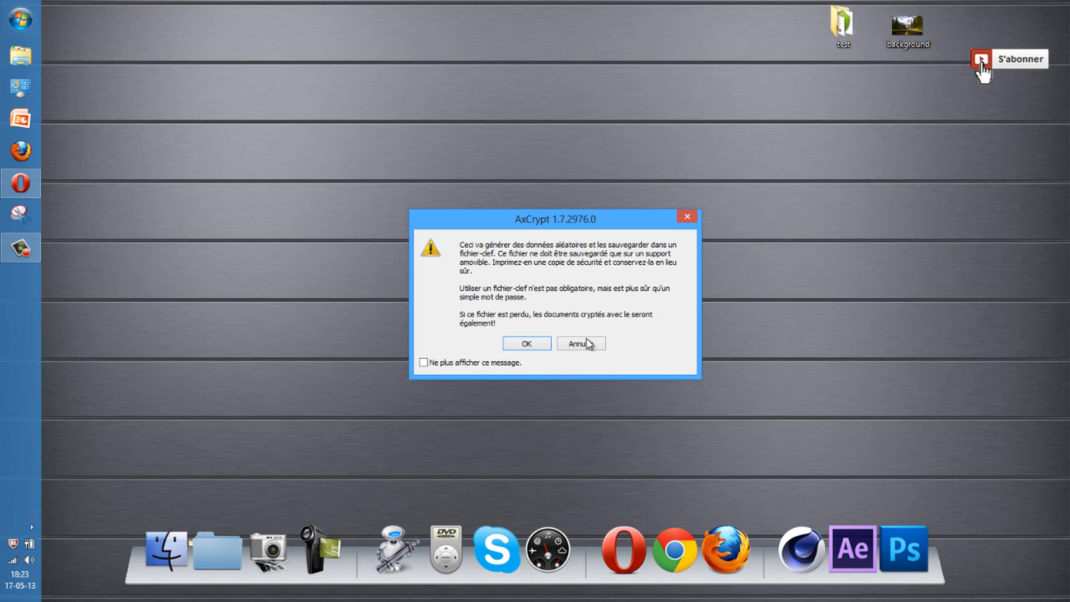
click(515, 346)
drag(676, 277, 592, 111)
click(438, 189)
click(540, 335)
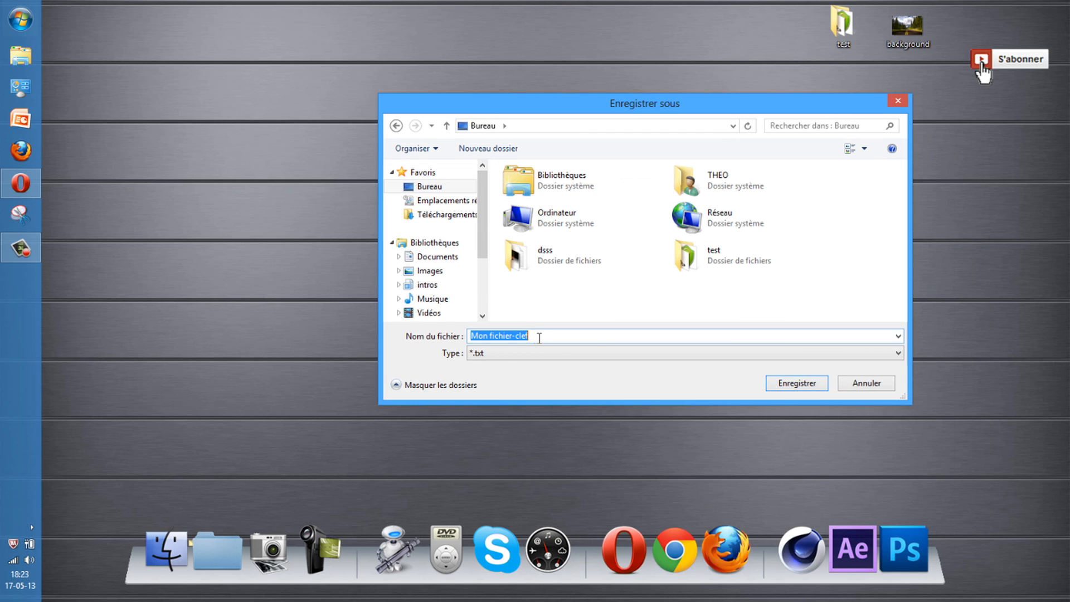
click(798, 383)
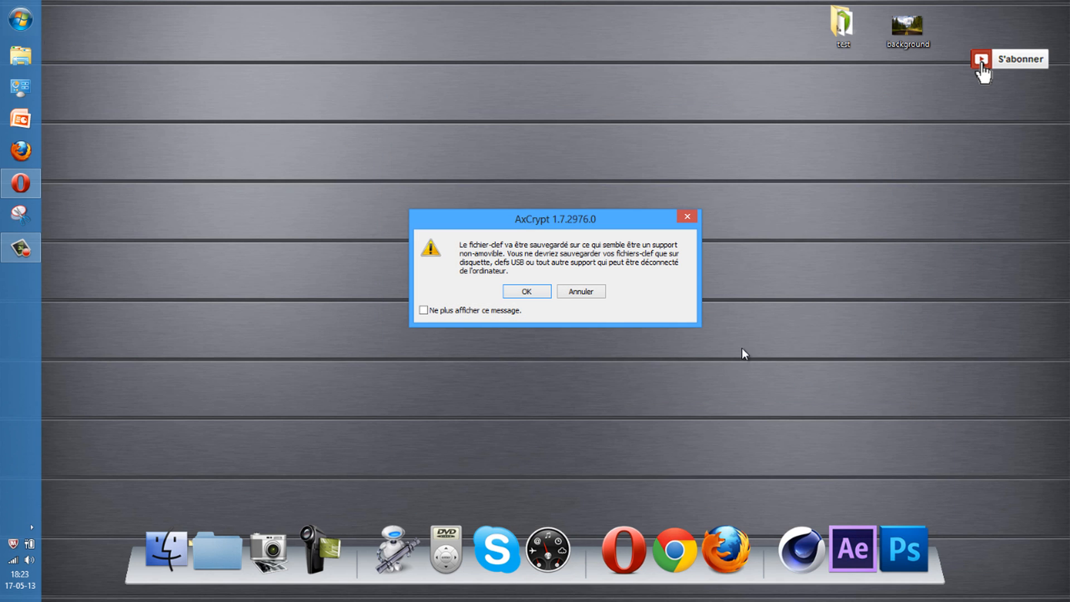
click(528, 291)
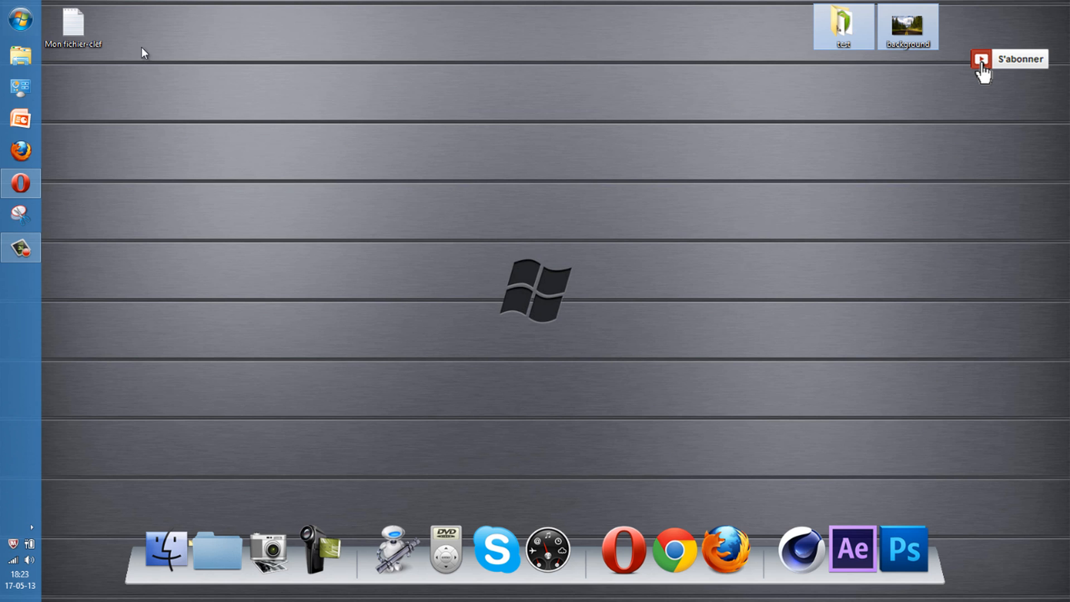
Inspect Mon fichier-clef's generated key text in Notepad, then close it and arrange the icons
drag(64, 39, 447, 39)
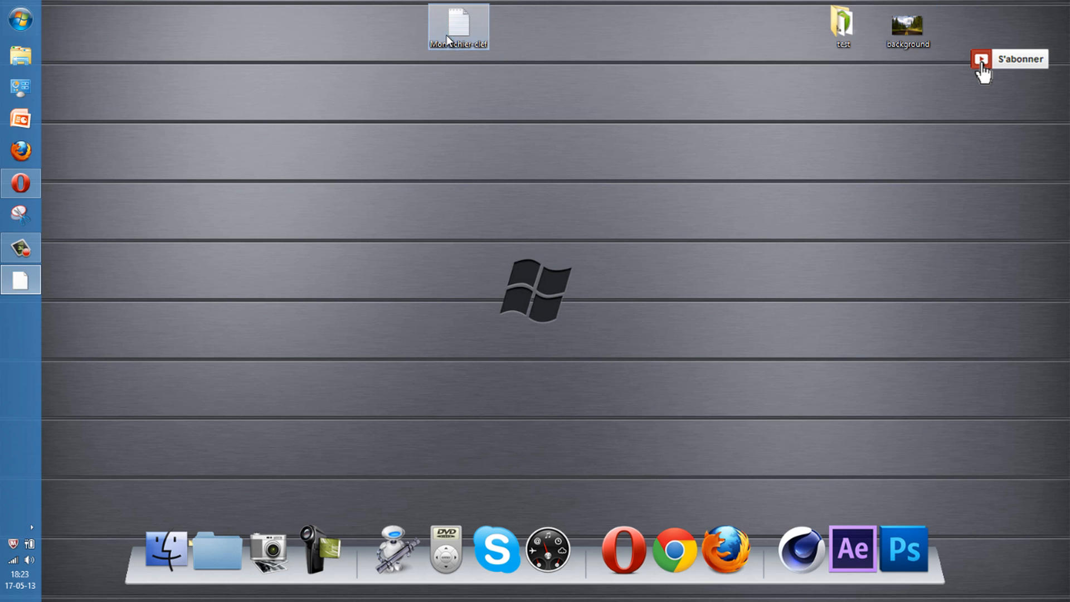
double_click(447, 39)
drag(589, 78, 282, 79)
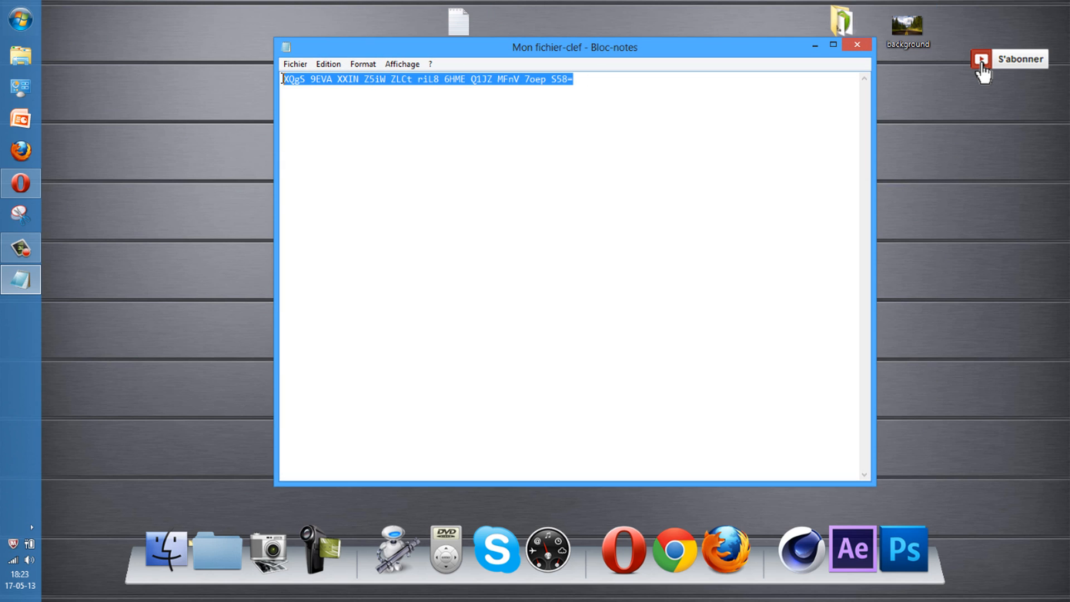
click(391, 115)
click(857, 45)
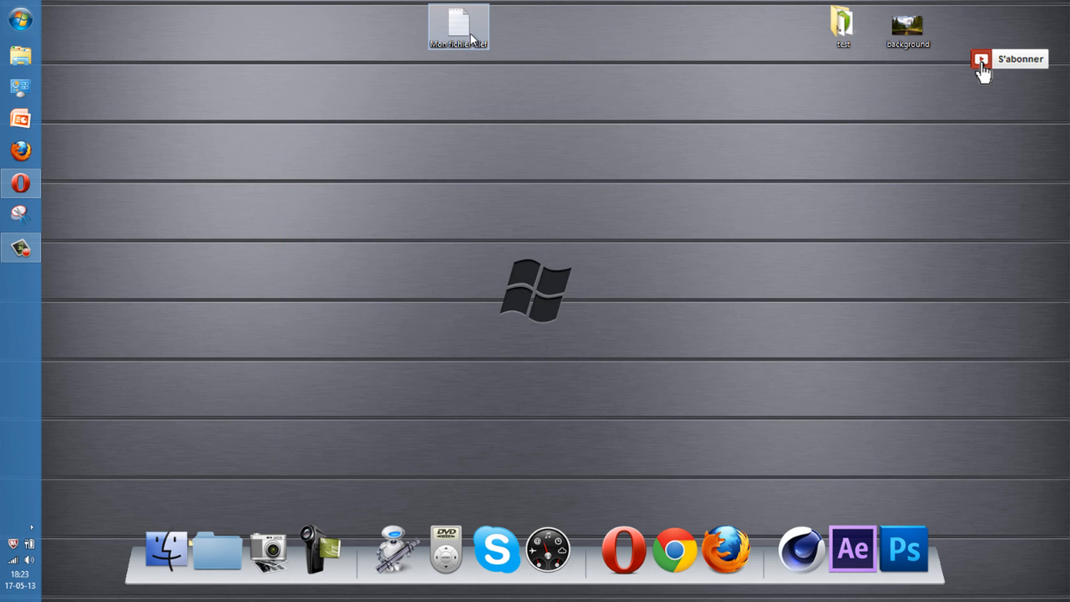
drag(458, 22, 330, 25)
drag(846, 31, 654, 98)
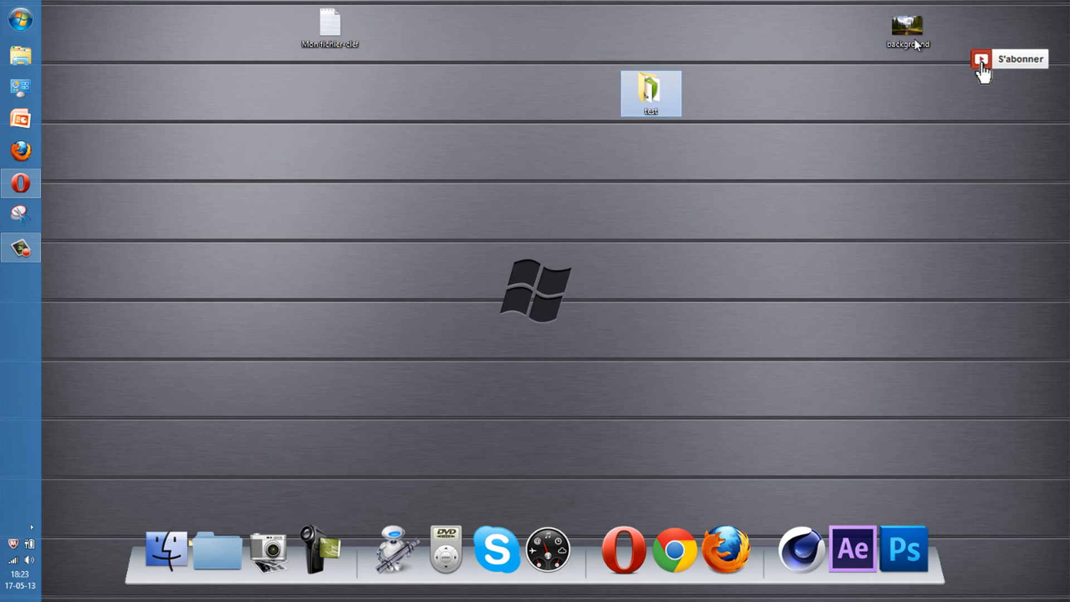
Encrypt the test folder via AxCrypt > Crypter, choosing Mon fichier-clef as the key file
right_click(648, 95)
mouse_move(724, 292)
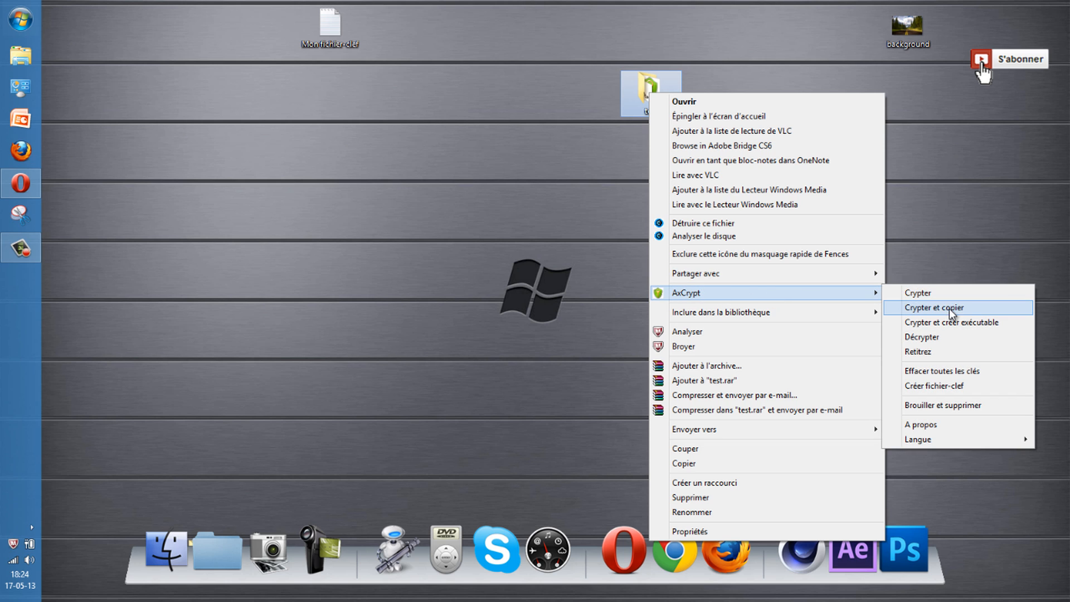
click(928, 294)
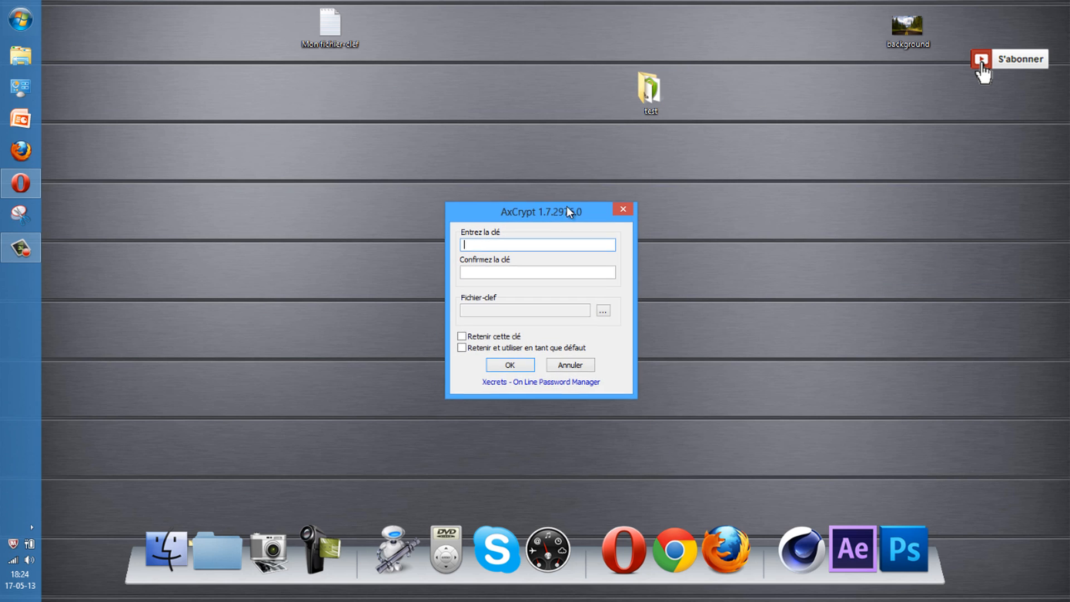
drag(567, 206, 583, 128)
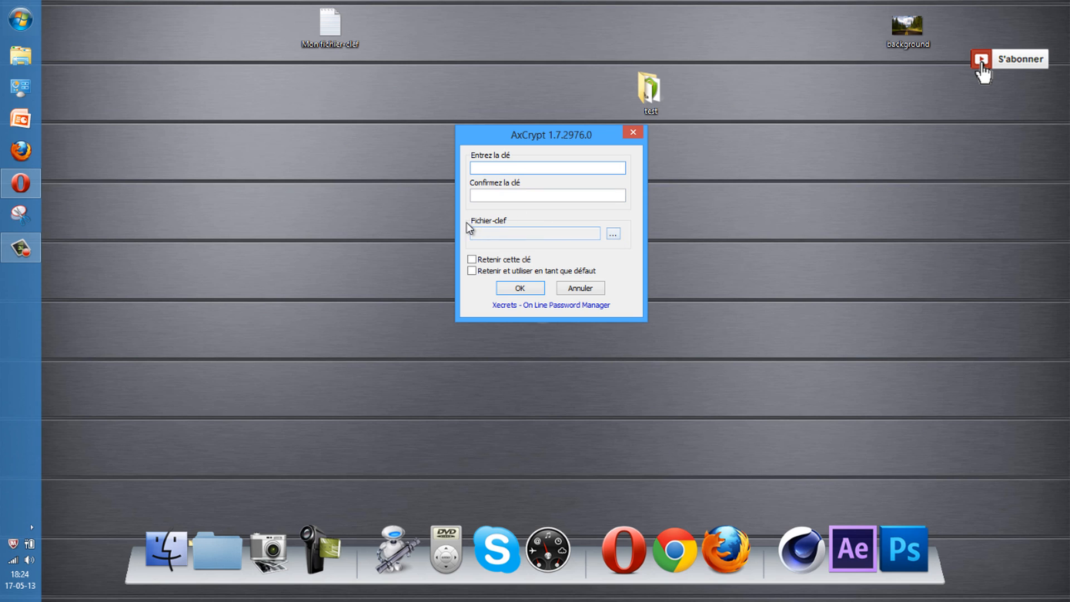
click(612, 234)
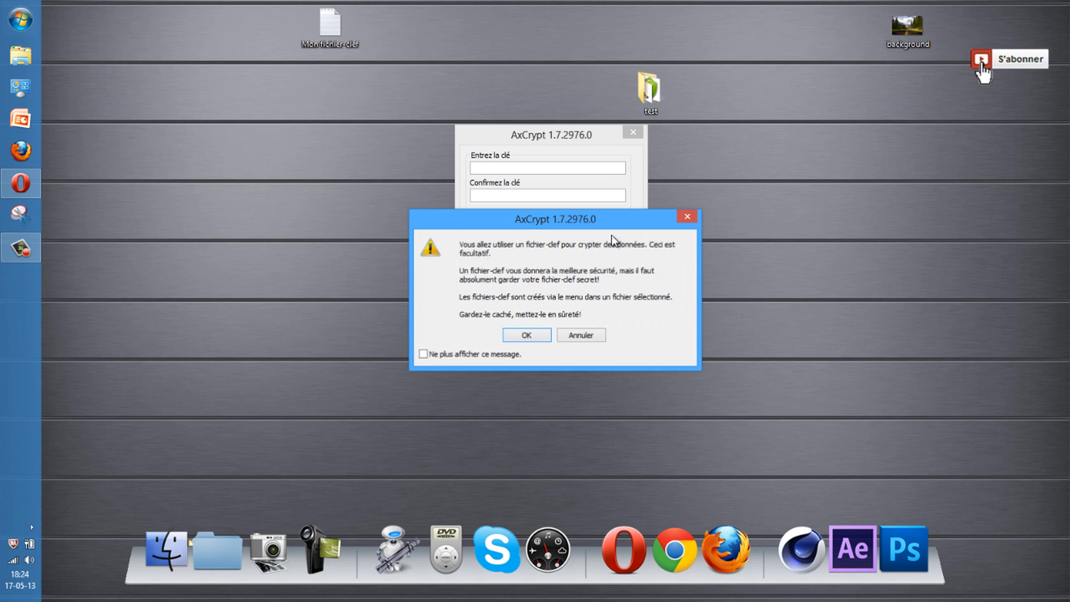
click(527, 334)
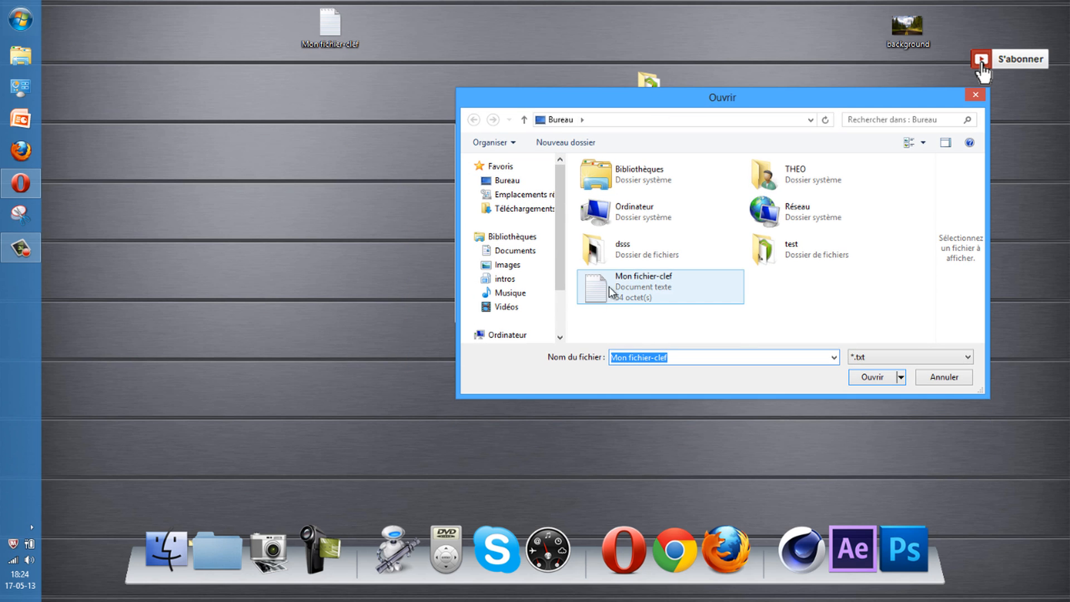
click(628, 283)
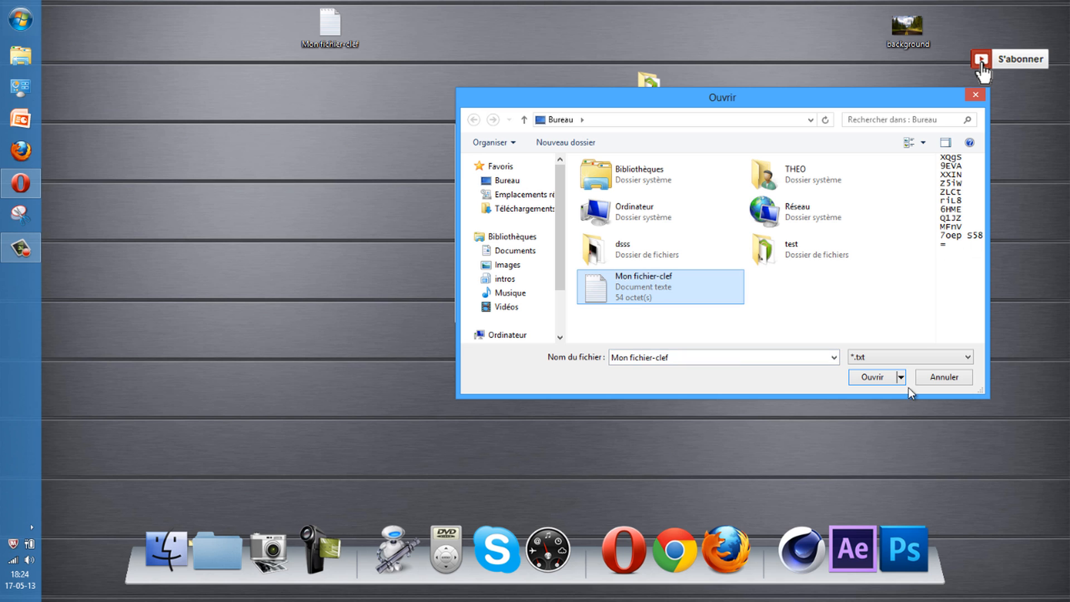
click(871, 377)
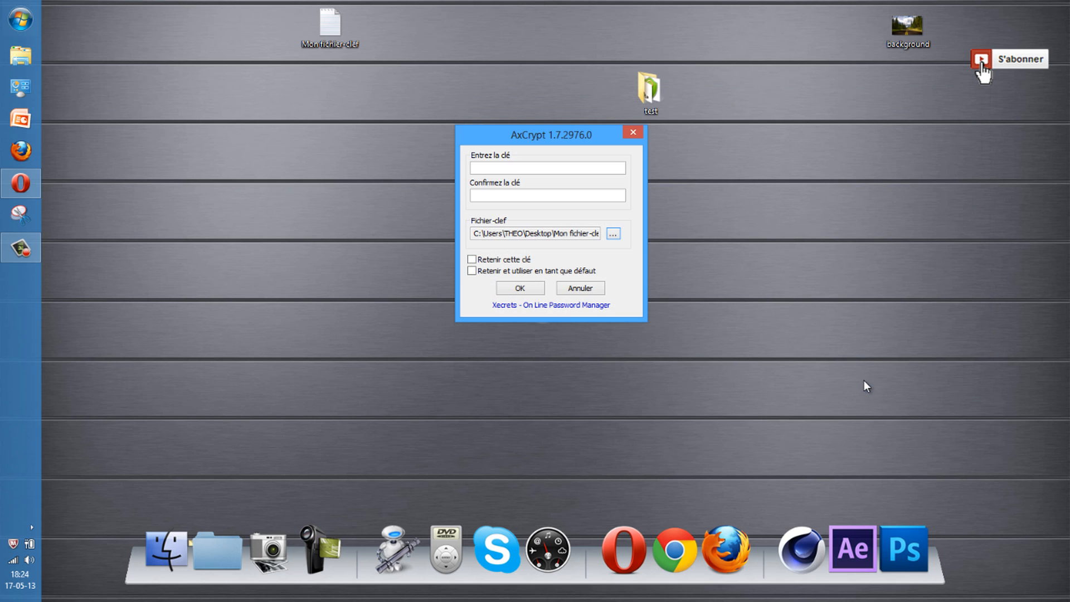
click(533, 288)
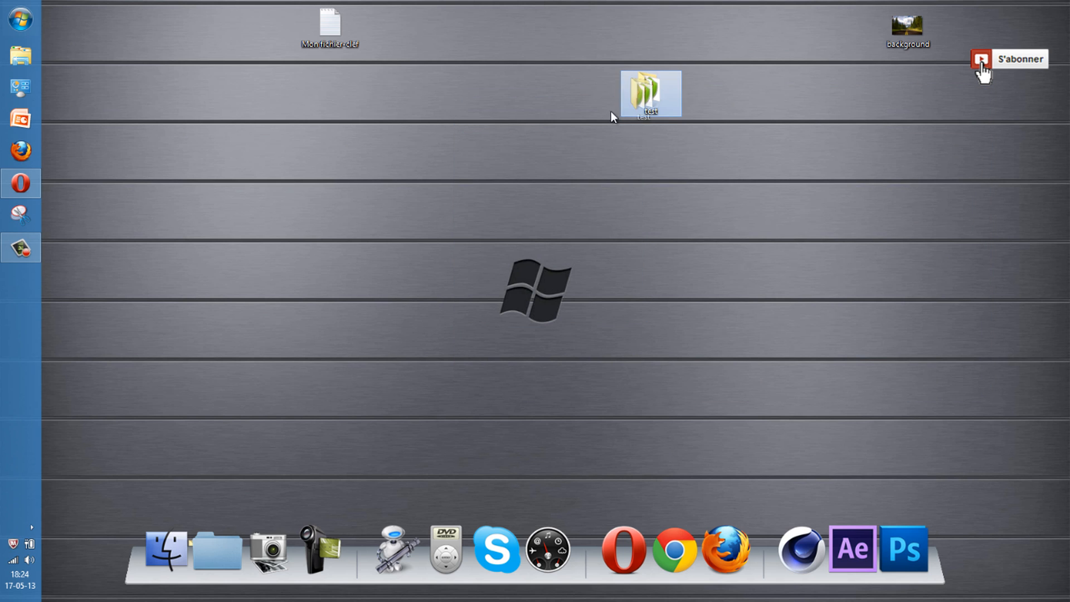
Open the test folder and look over its two encrypted images
drag(669, 112, 605, 114)
double_click(589, 98)
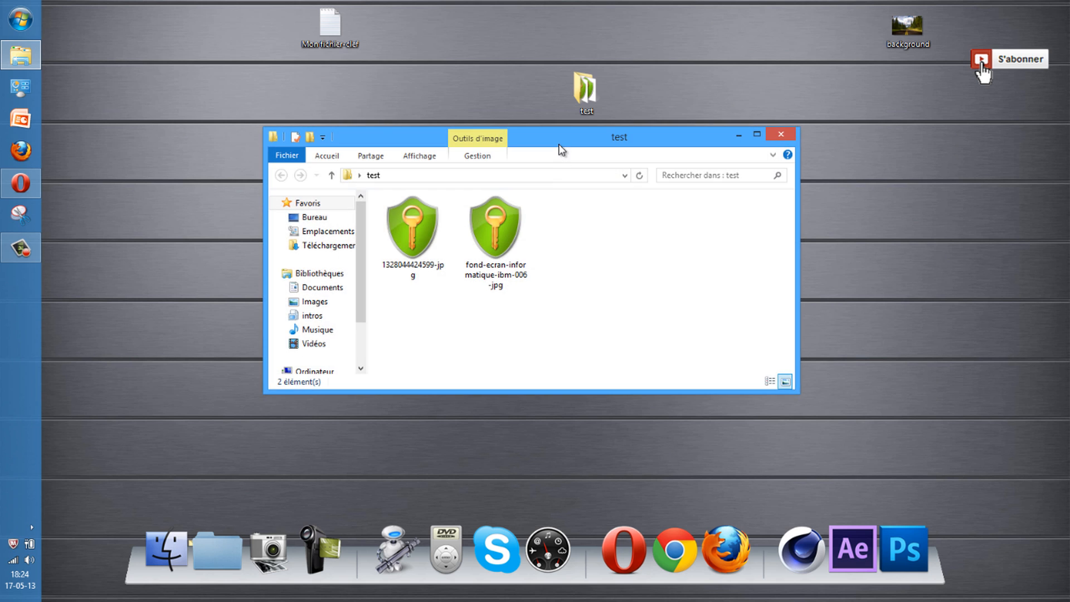
drag(557, 140, 663, 126)
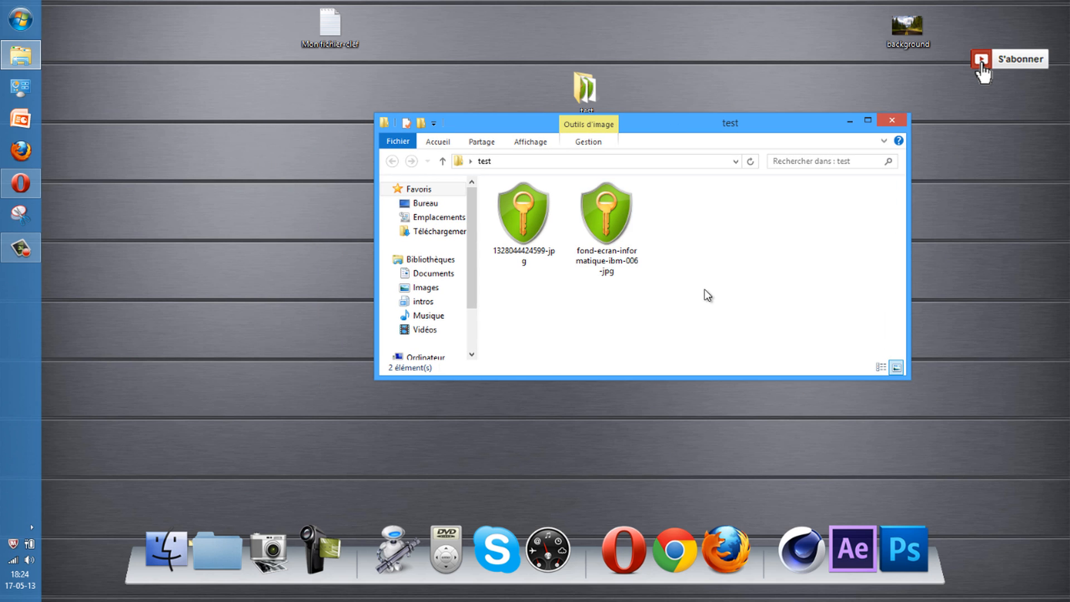
drag(706, 296, 498, 192)
click(747, 276)
drag(688, 294, 540, 220)
drag(641, 123, 671, 80)
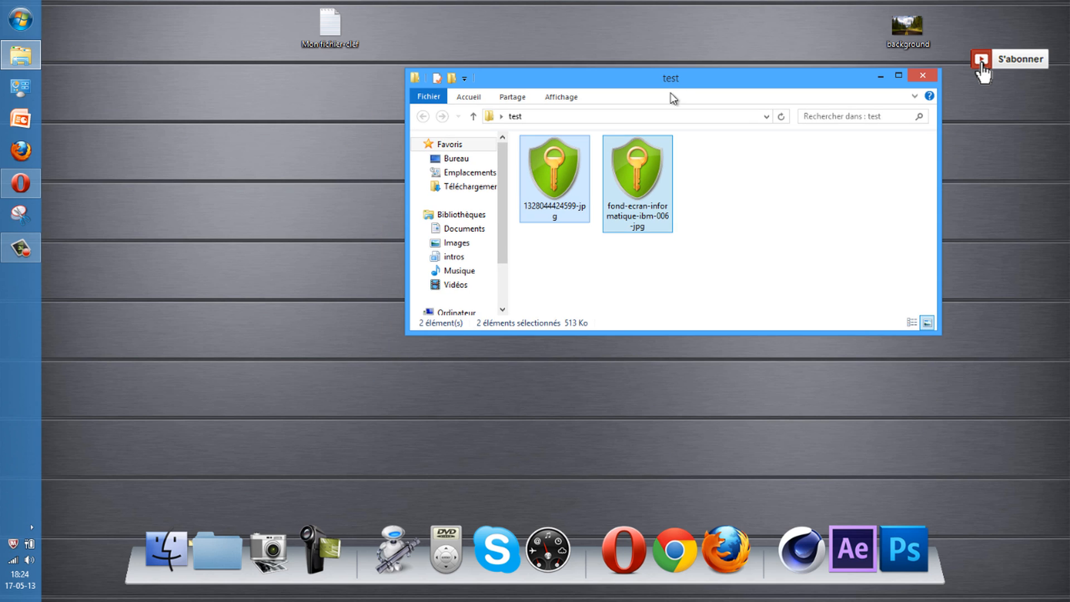
click(666, 189)
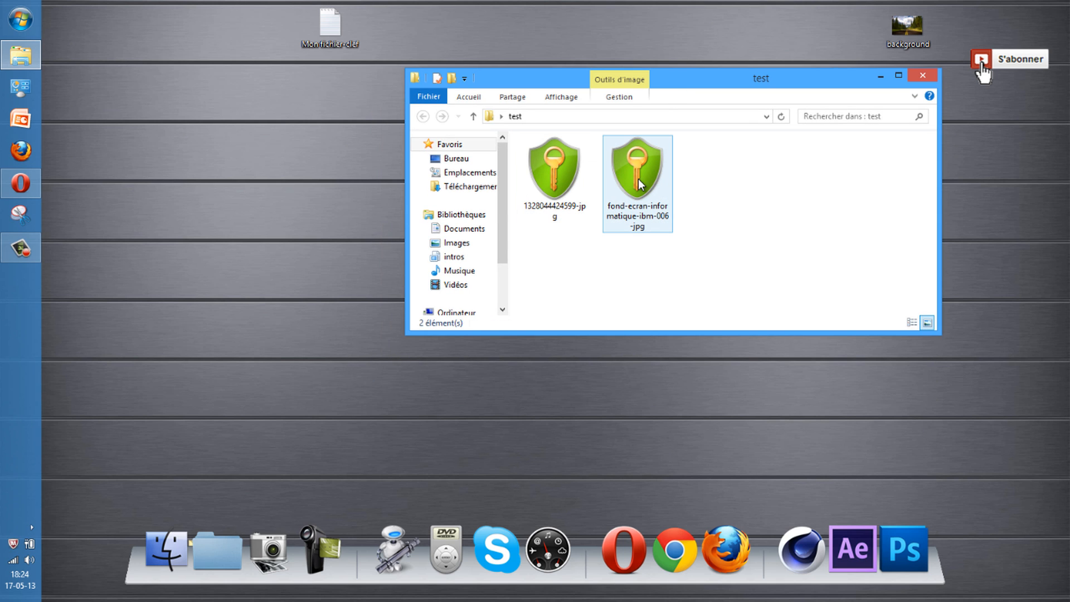
Open fond-ecran-informatique-ibm-006 using the Mon fichier-clef key file to view it in Photo Viewer
double_click(638, 178)
drag(672, 112, 653, 72)
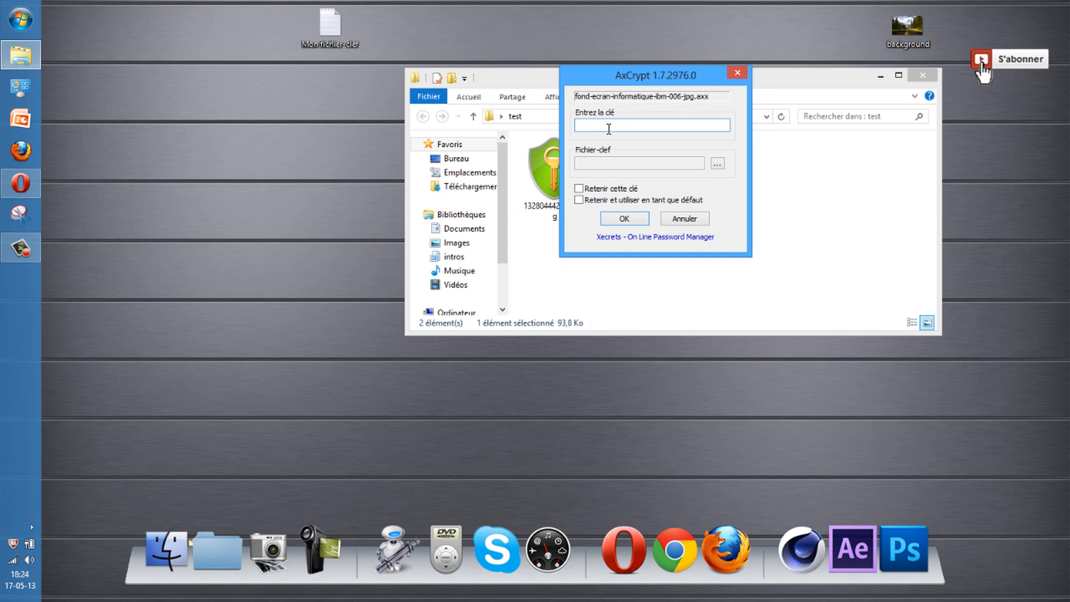
click(717, 166)
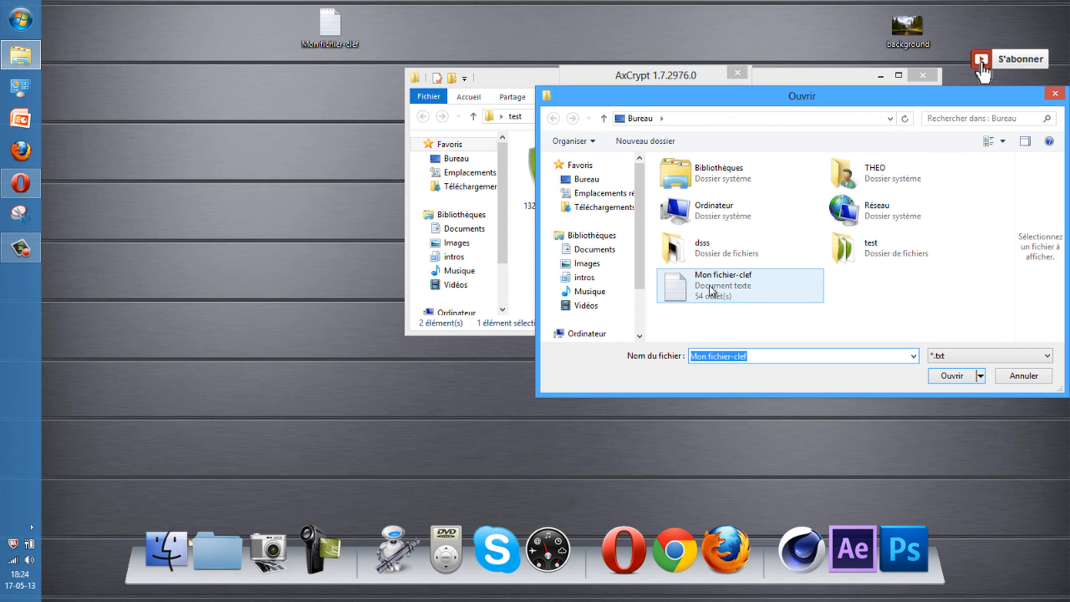
click(962, 380)
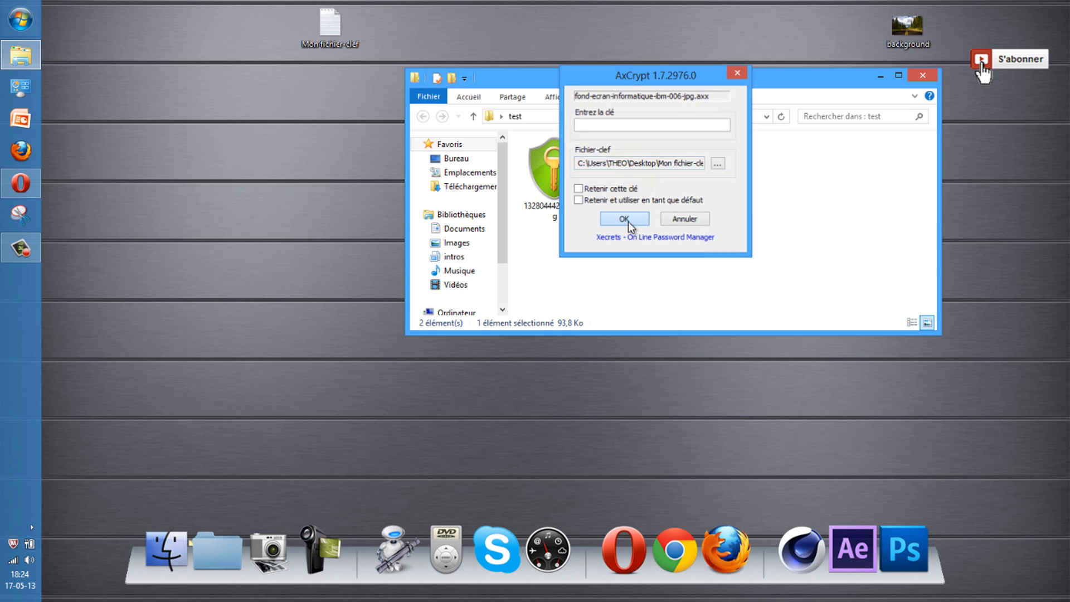
click(626, 219)
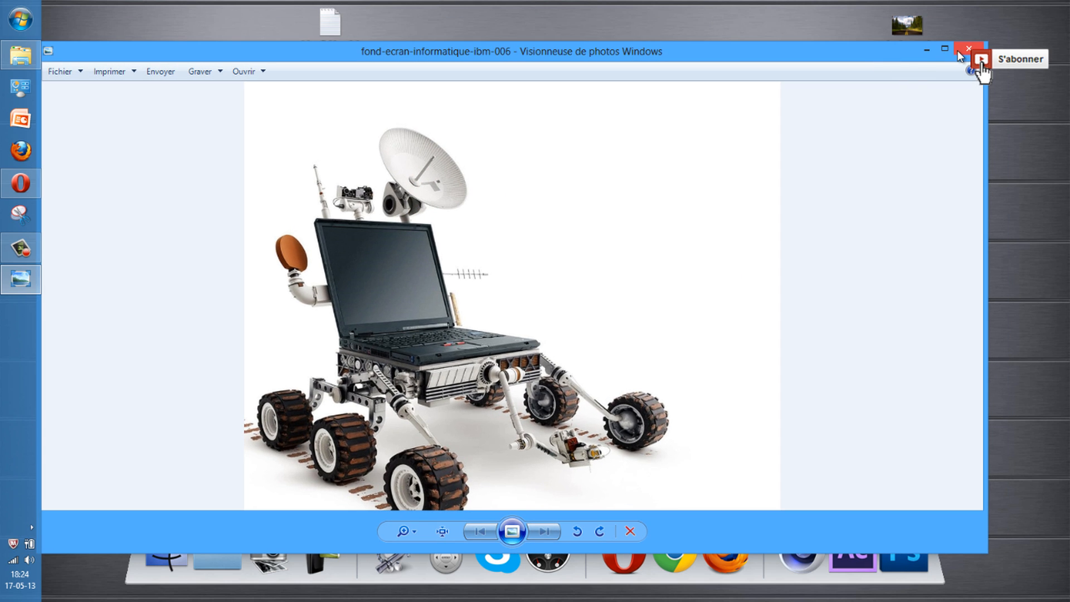
Close Photo Viewer and move the Mon fichier-clef icon to the lower left of the desktop
click(958, 50)
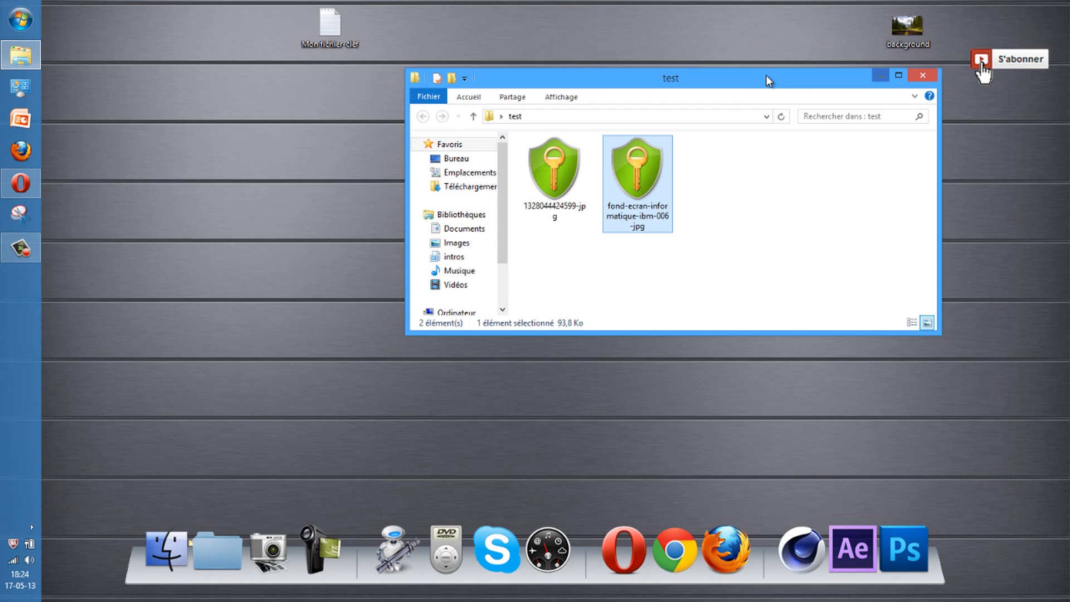
drag(767, 76, 707, 165)
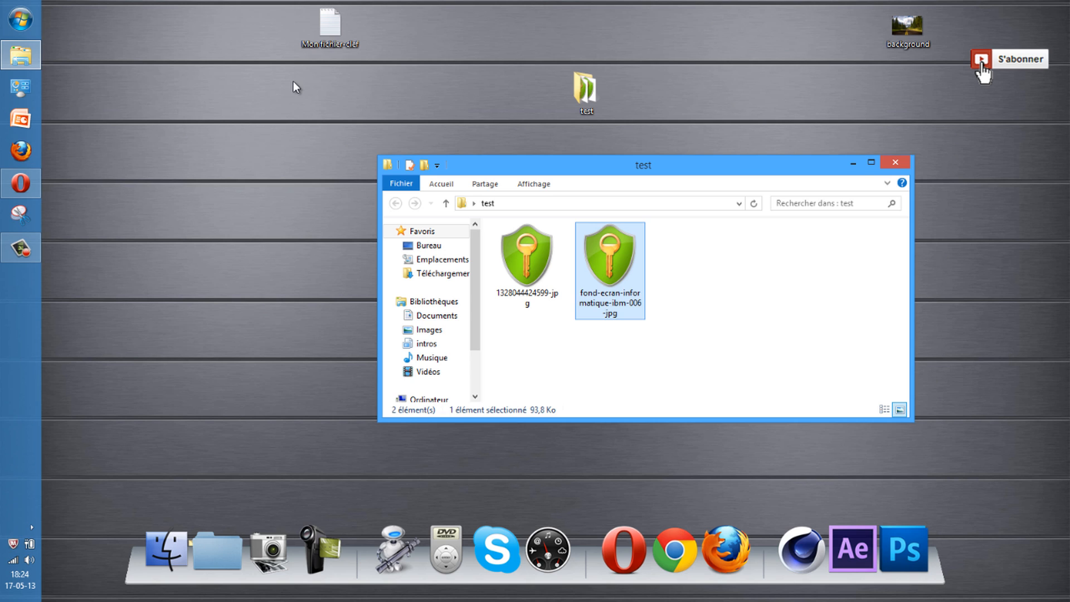
drag(293, 81, 362, 7)
drag(266, 108, 257, 116)
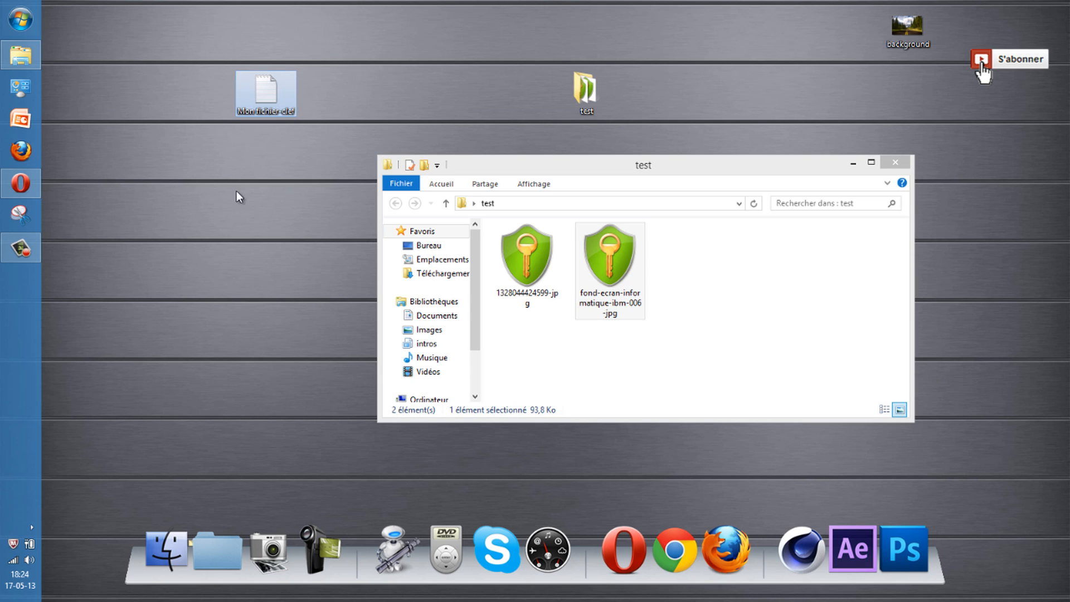
drag(220, 184, 310, 55)
drag(211, 162, 319, 56)
drag(271, 96, 143, 163)
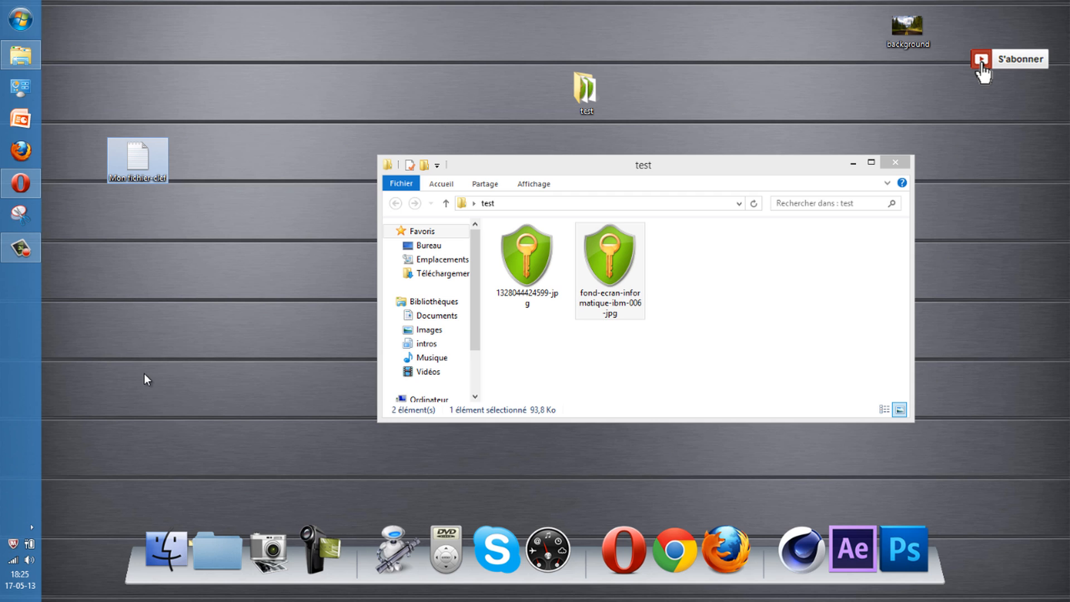
Rename the Mon fichier-clef key file to 'tuto' with Renommer
right_click(137, 158)
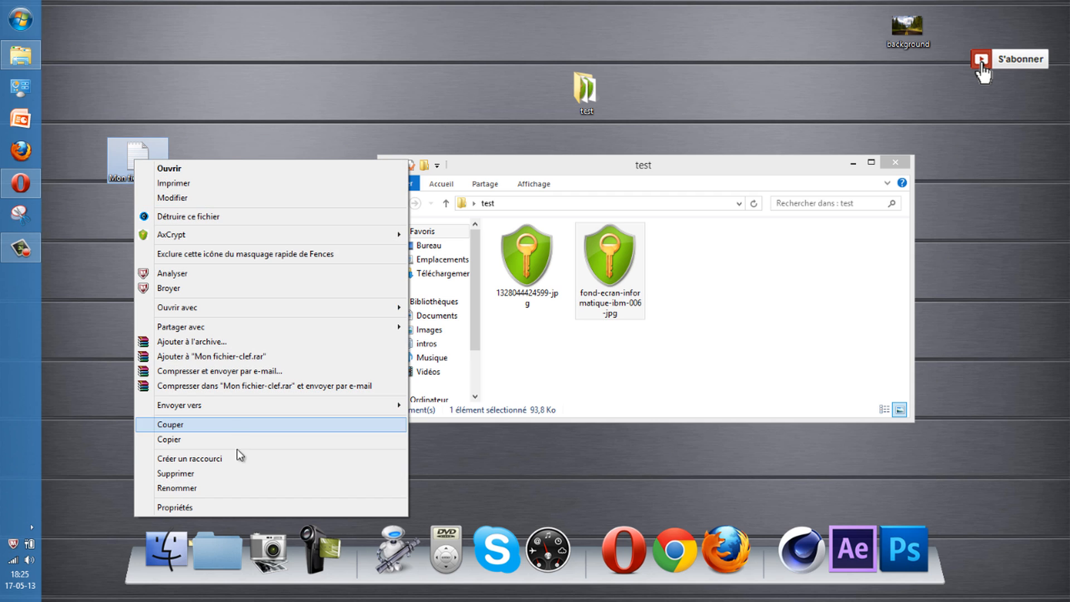
click(224, 485)
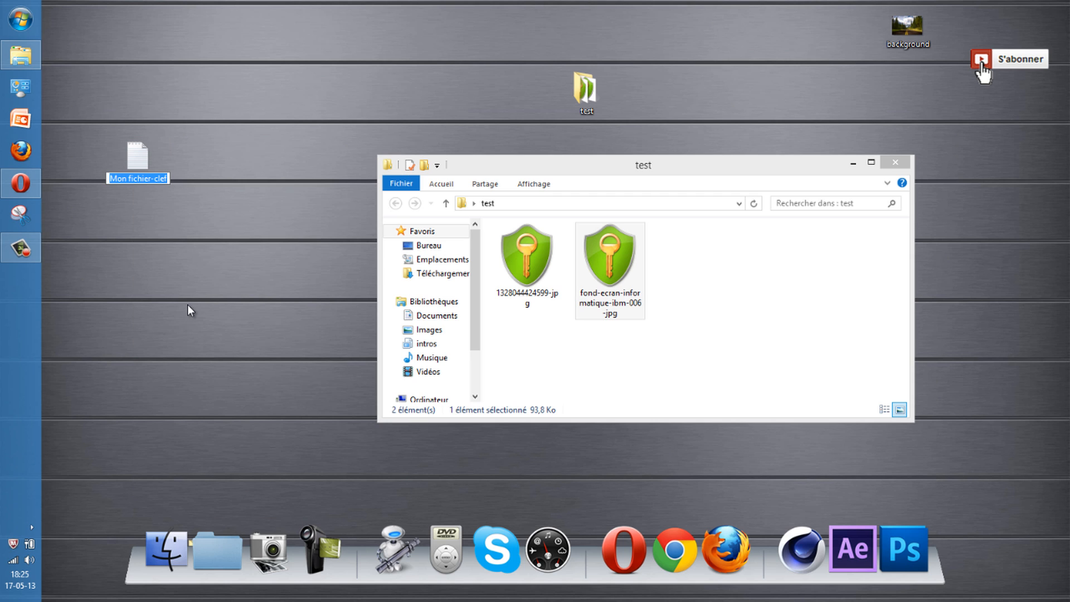
text(tuto)
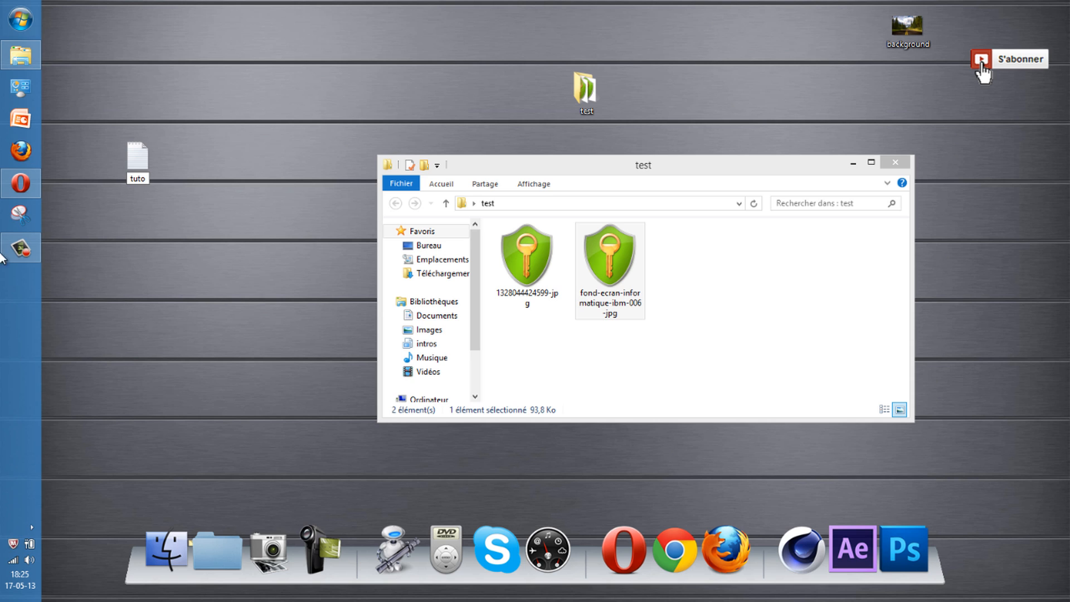
key(Return)
drag(150, 175, 196, 105)
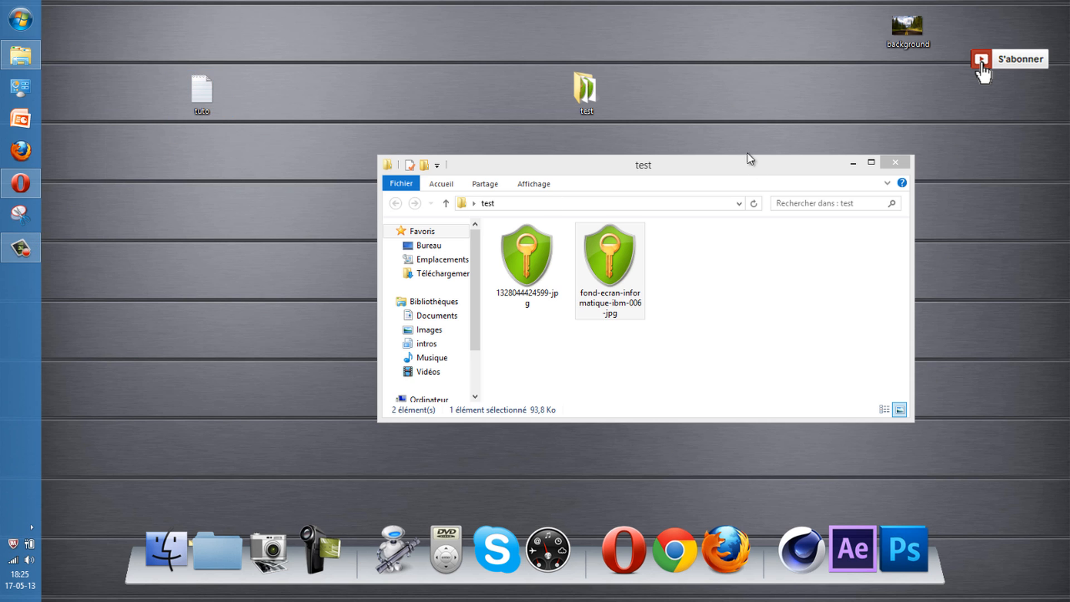
drag(688, 170, 611, 152)
Close the Explorer window and start AxCrypt's Décrypter on the desktop test folder
click(819, 144)
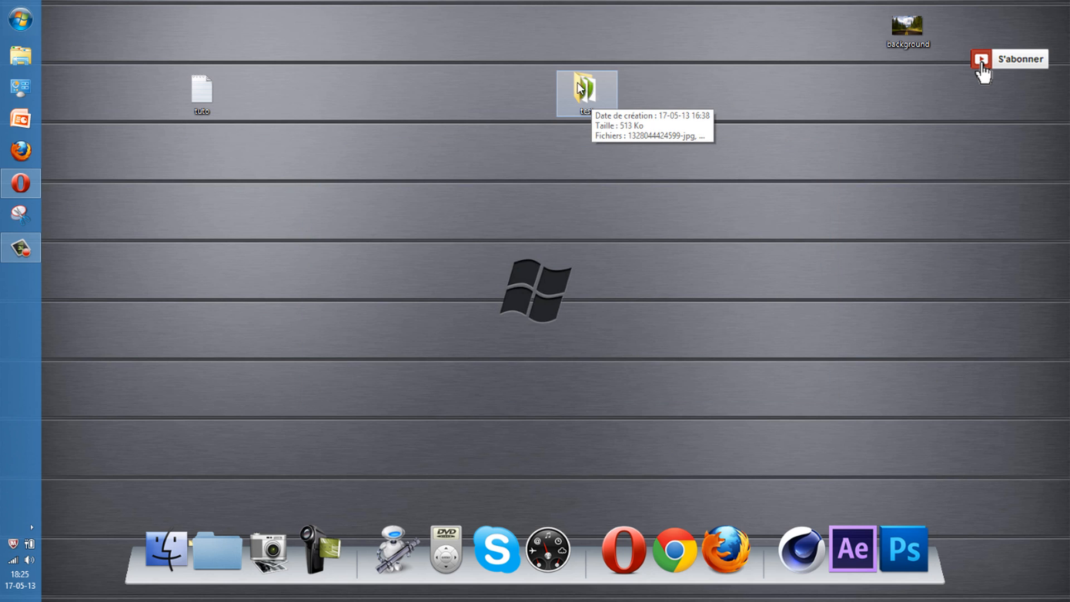
right_click(580, 86)
mouse_move(650, 288)
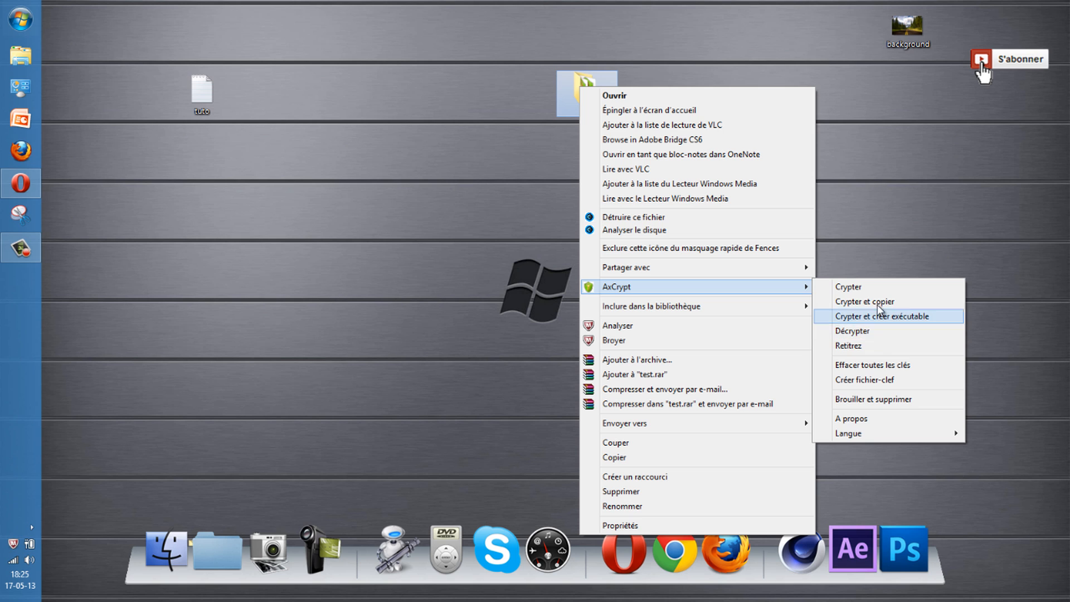
click(869, 329)
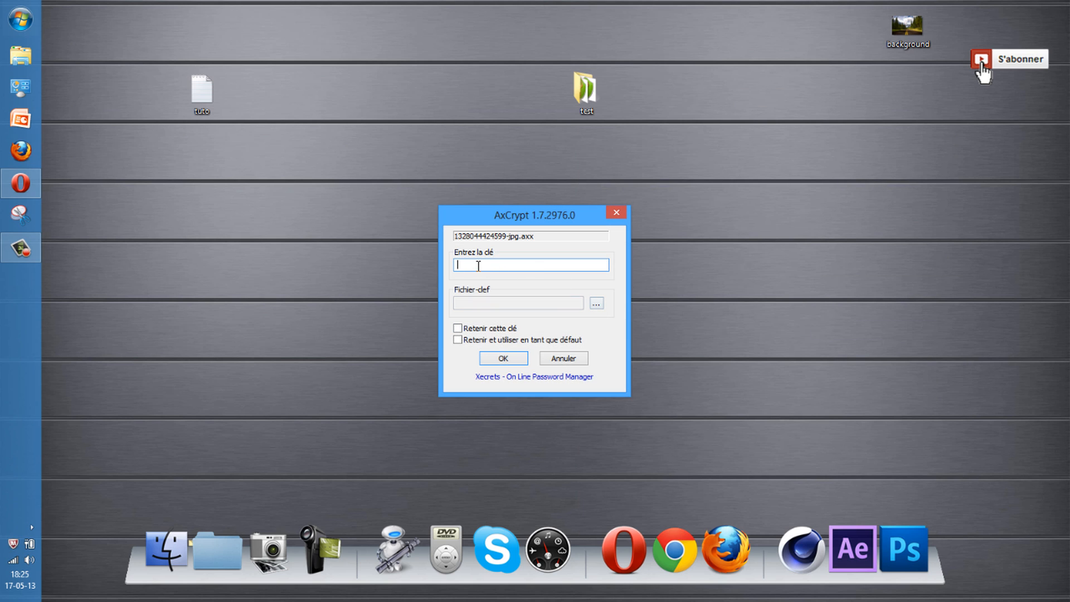
click(596, 303)
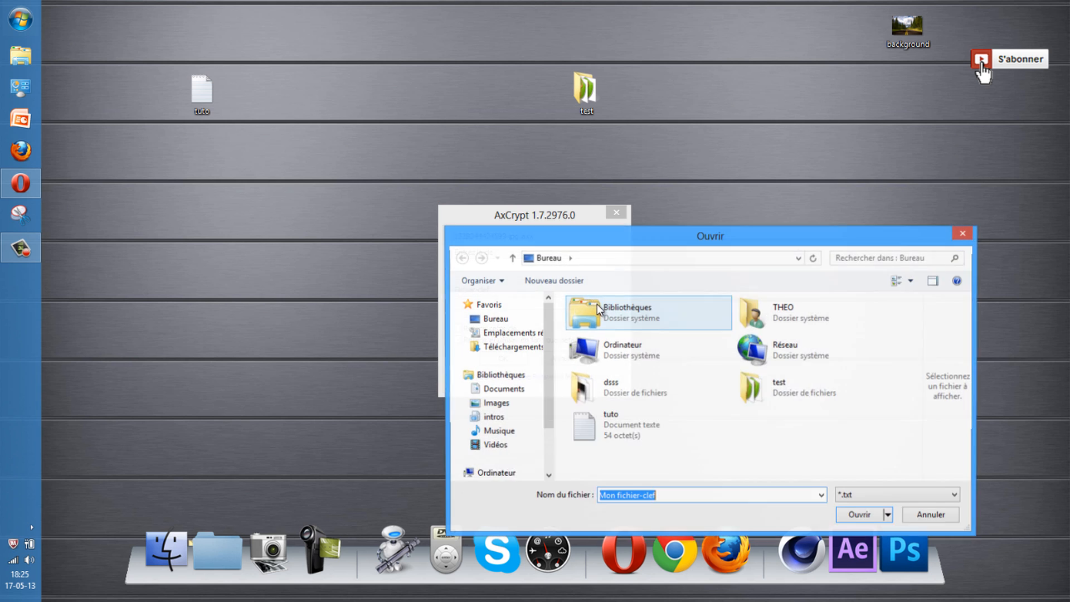
drag(631, 233, 601, 135)
click(577, 327)
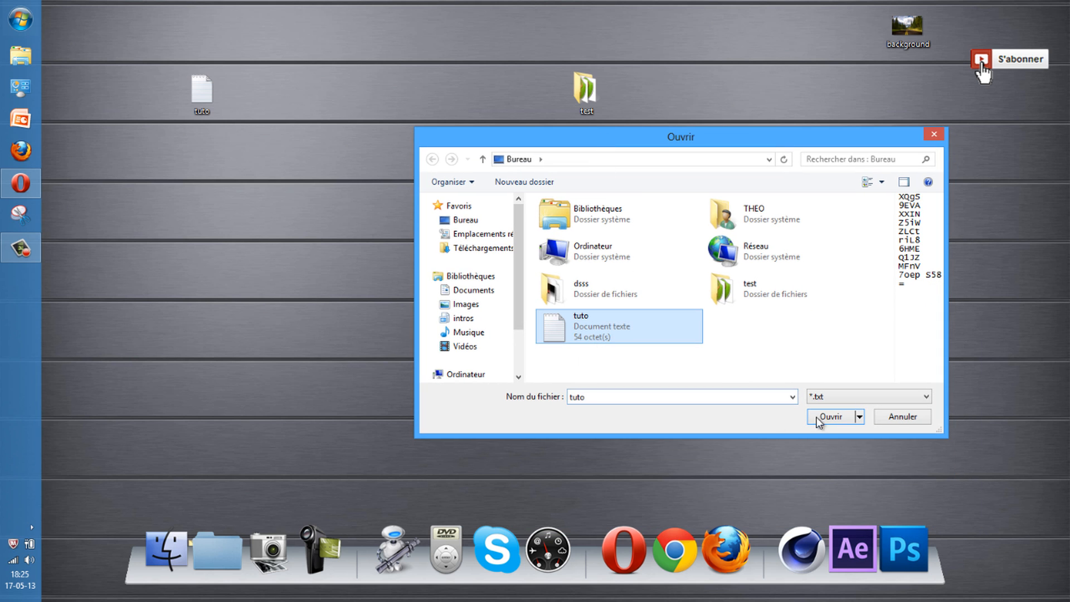
click(829, 416)
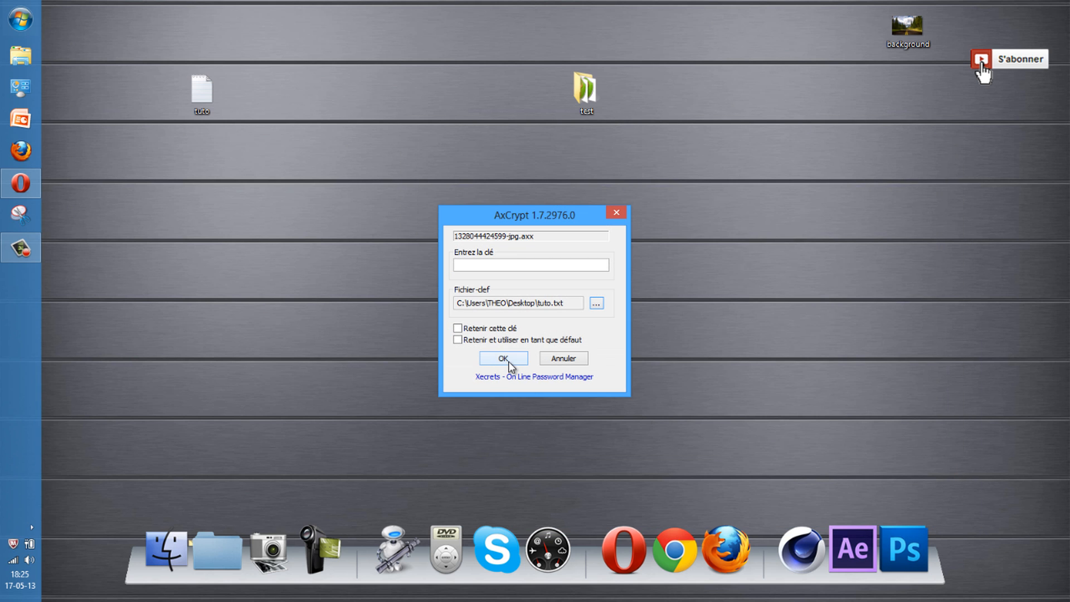
click(508, 361)
Open the test folder and view the fond-ecran-informatique-ibm-006 image to confirm it is decrypted
double_click(598, 103)
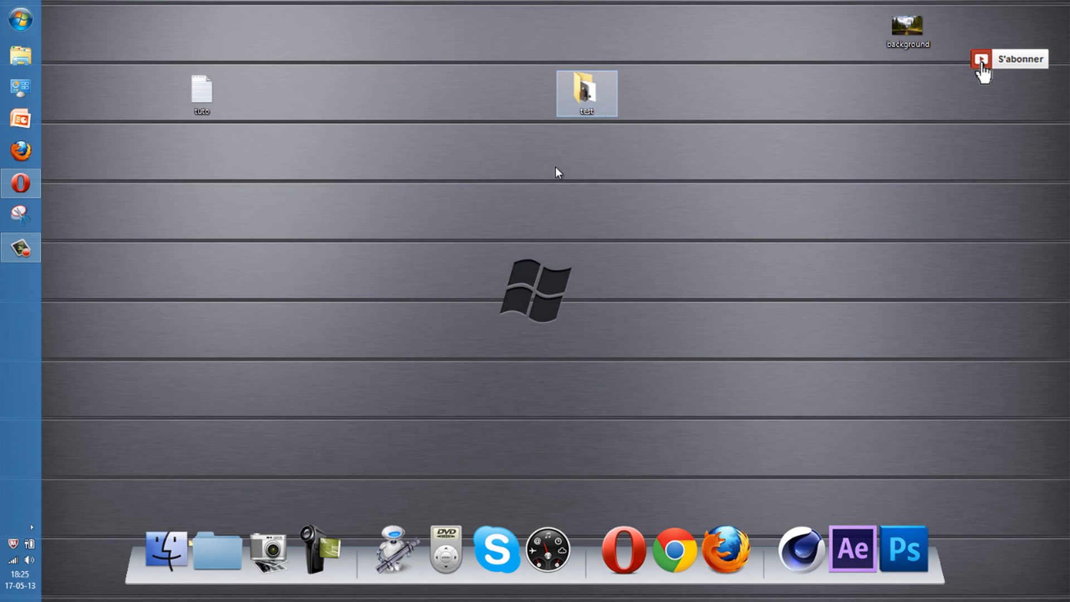
drag(576, 146, 560, 107)
drag(446, 186, 397, 148)
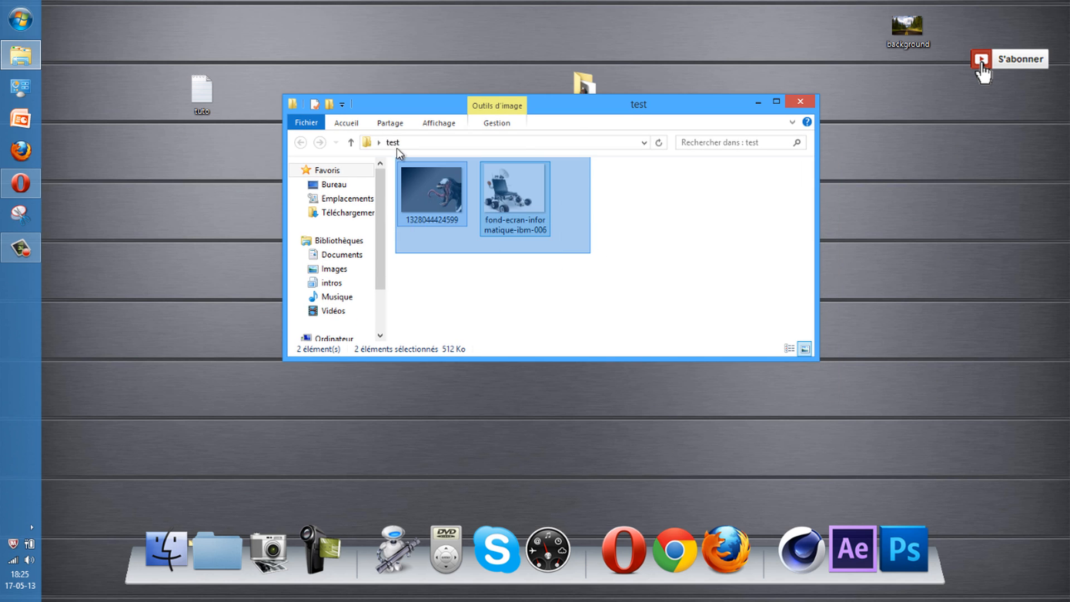
click(593, 242)
double_click(526, 201)
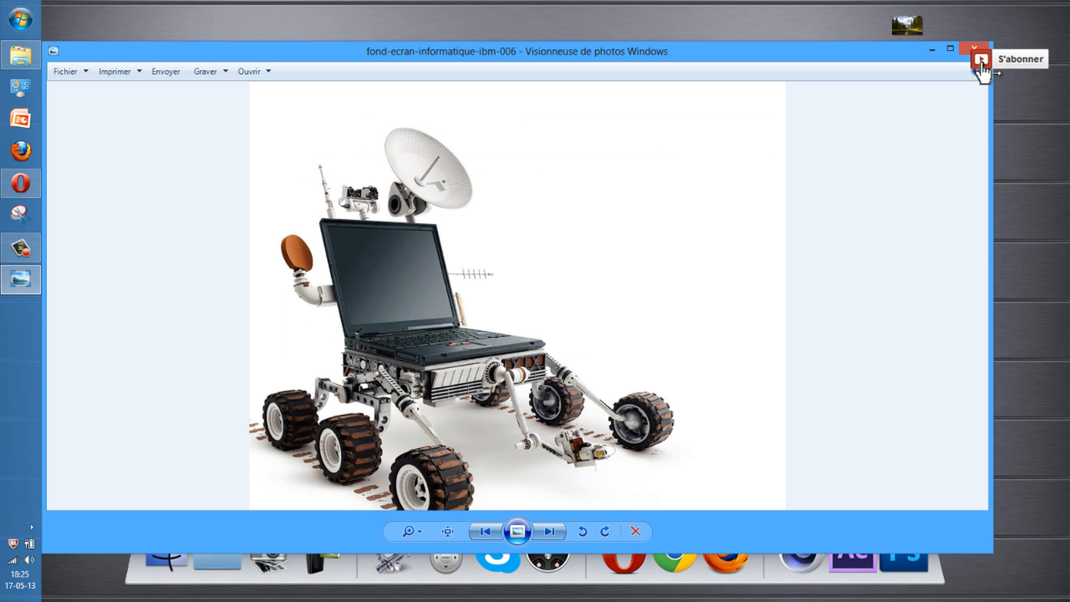
key(Escape)
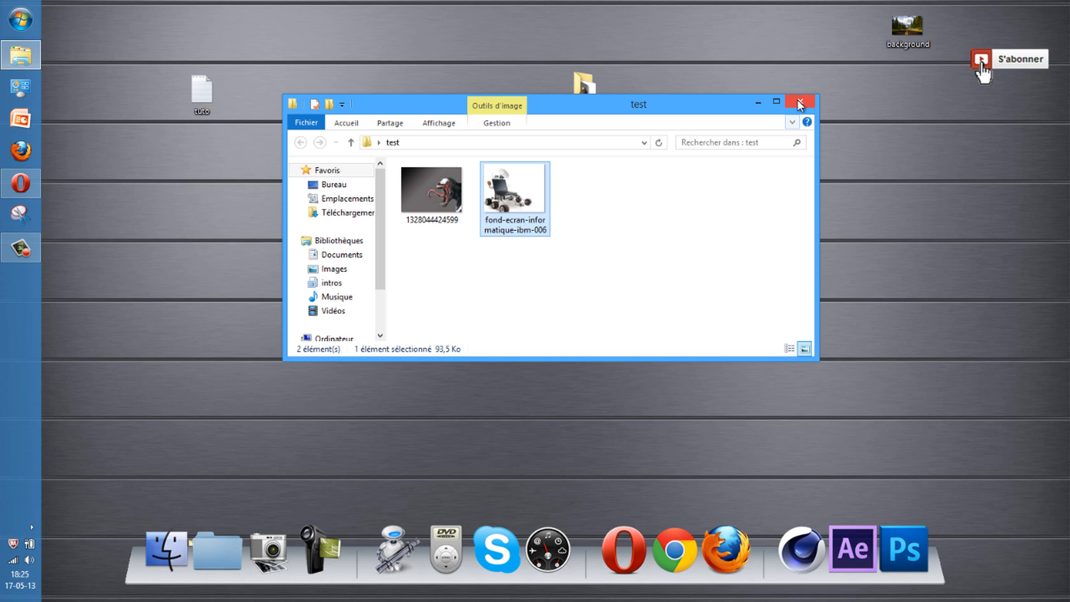
click(800, 104)
Move the test folder and tuto file to the top-right, beside background
drag(593, 102, 842, 40)
click(213, 104)
drag(213, 104, 771, 30)
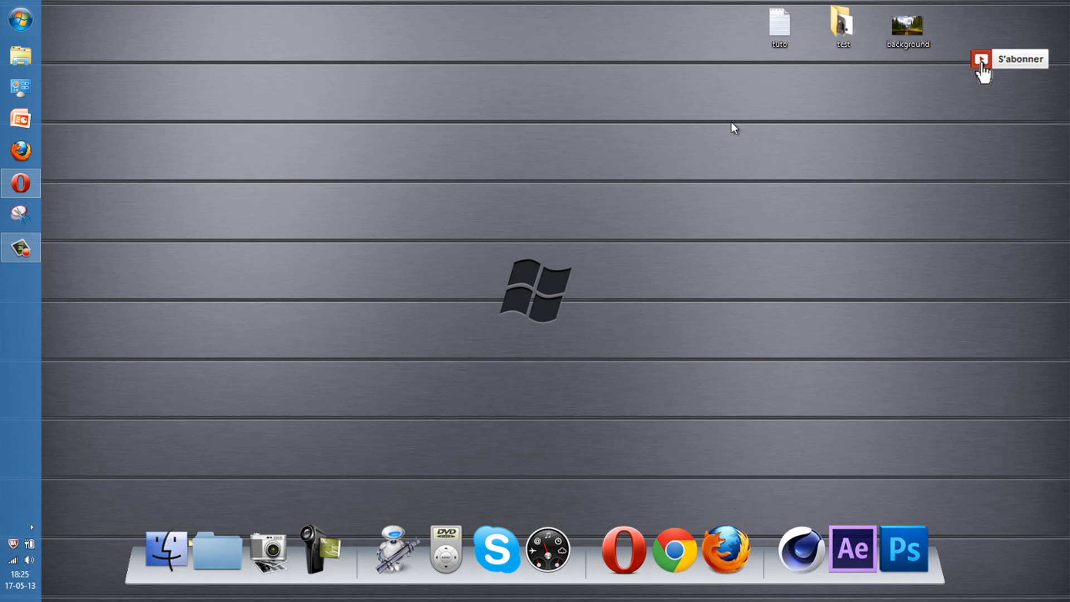